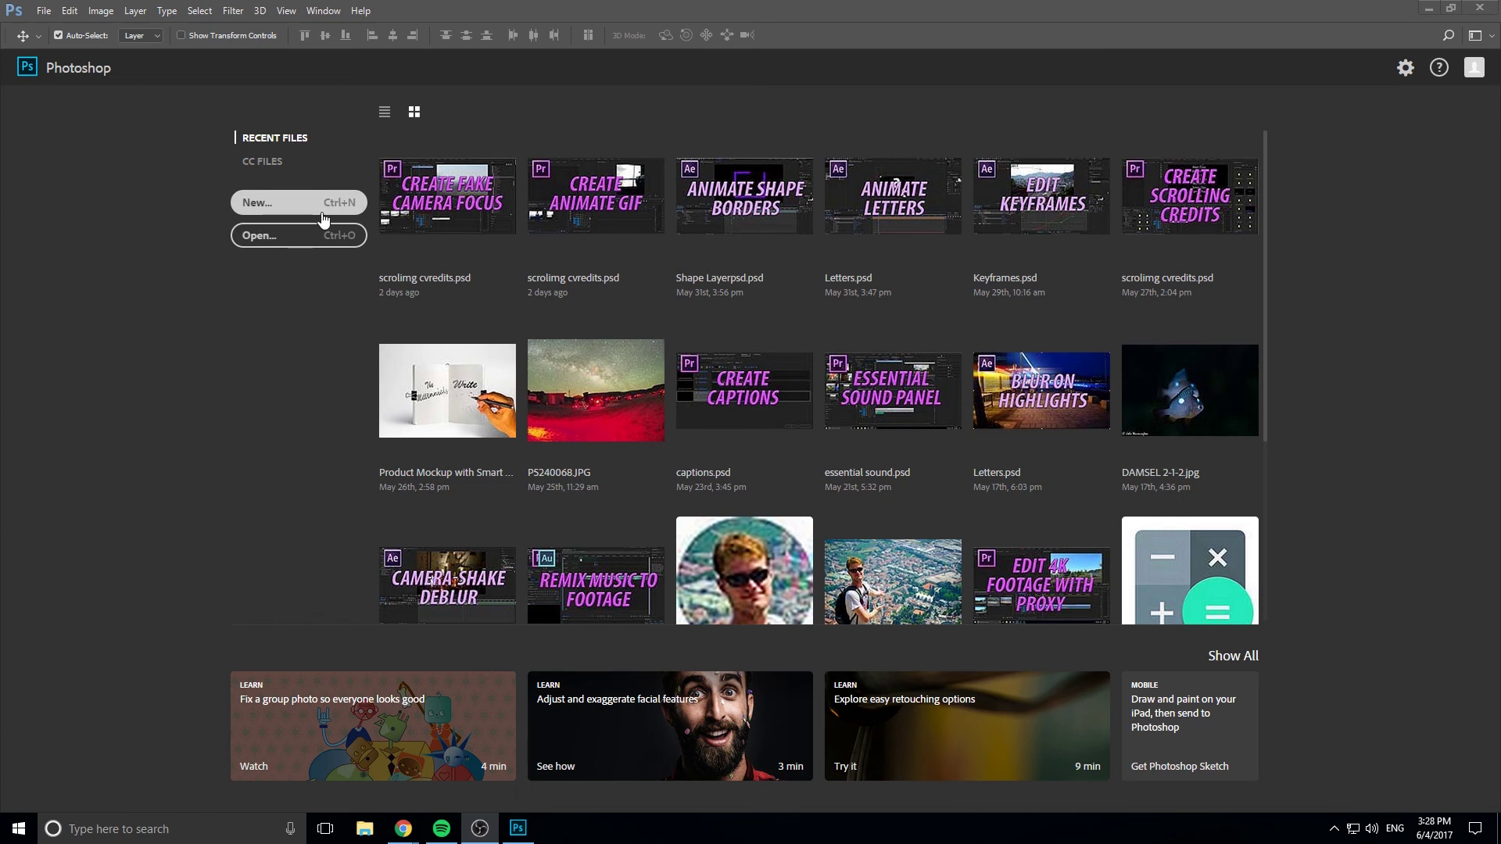
Start a new document and choose the 500 × 500 px, 300 ppi Custom preset after comparing others.
left_click(264, 207)
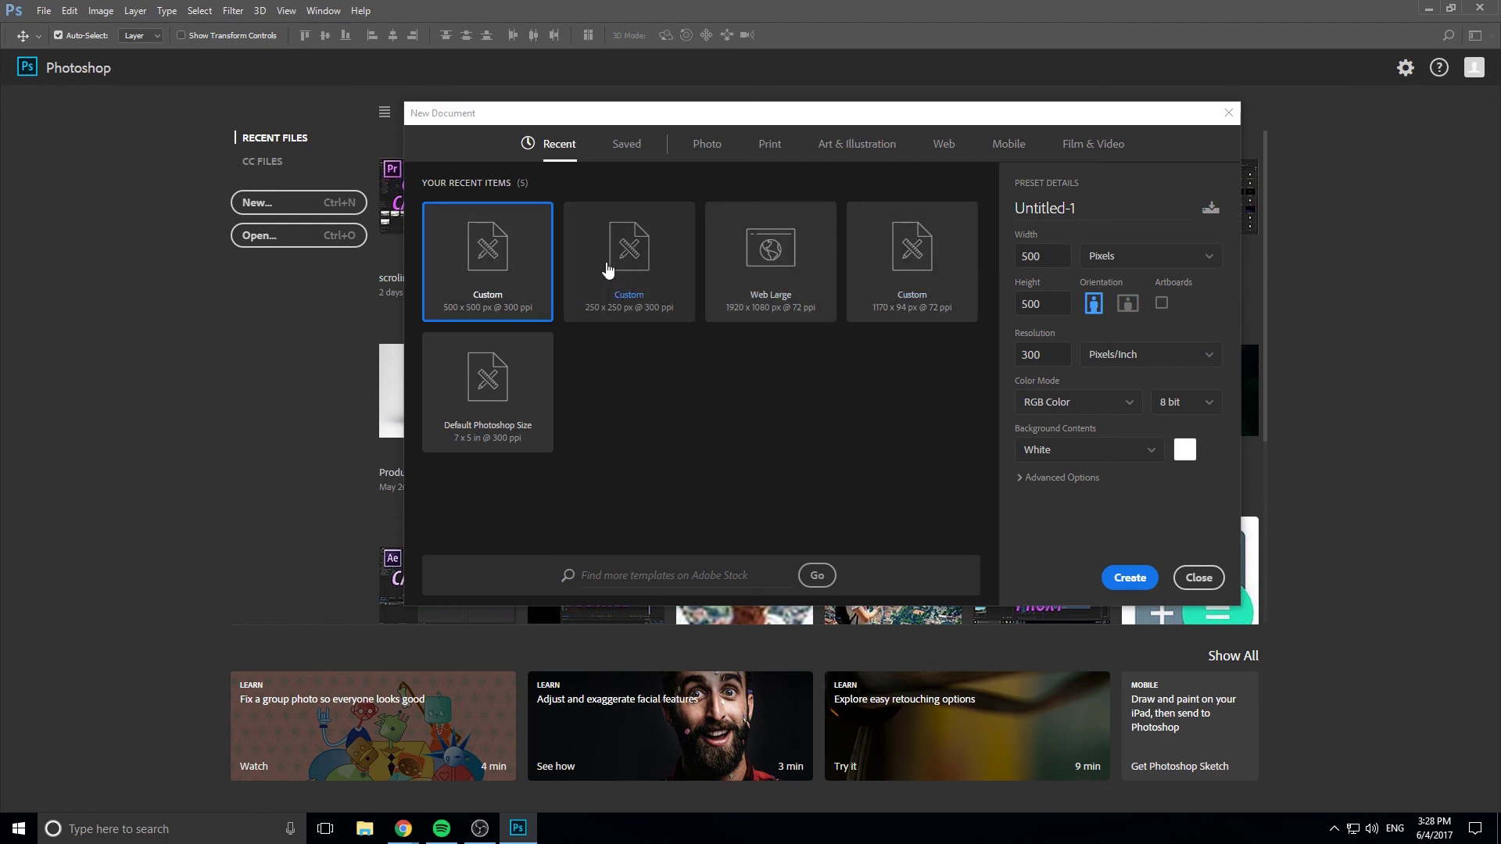
left_click(672, 266)
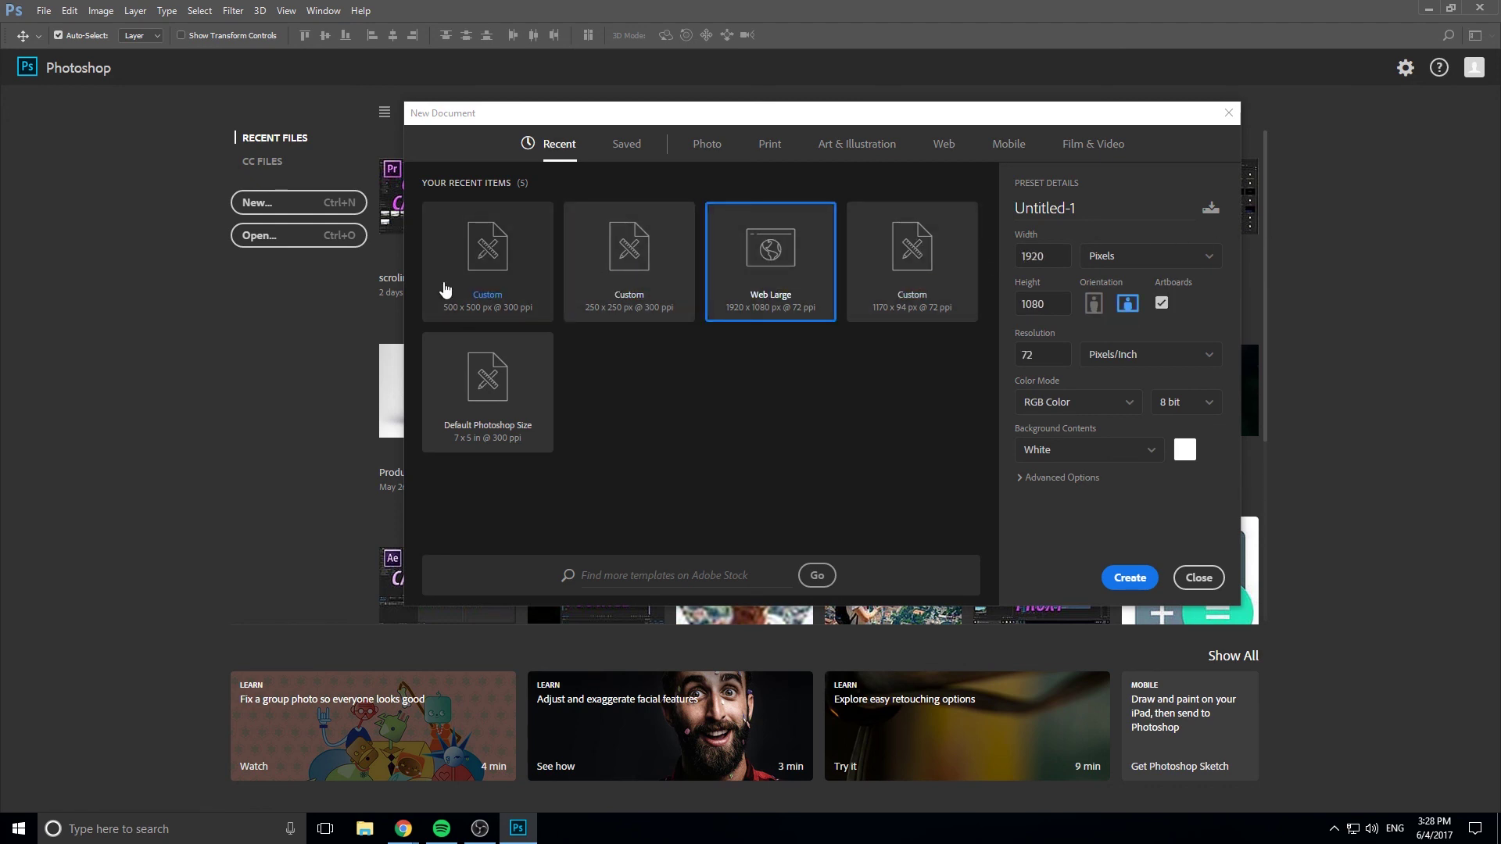
left_click(477, 383)
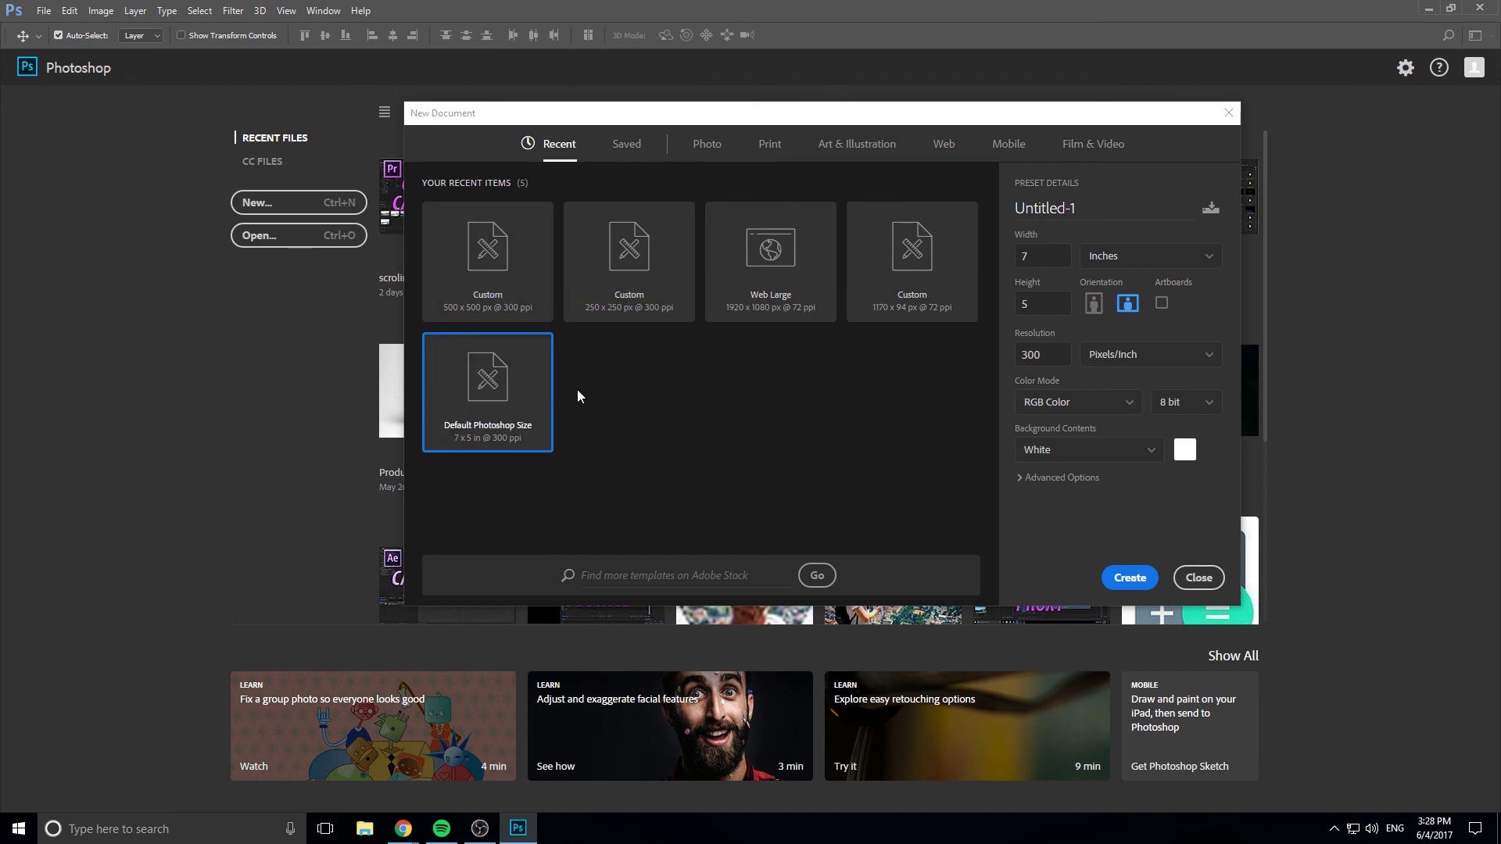
left_click(538, 321)
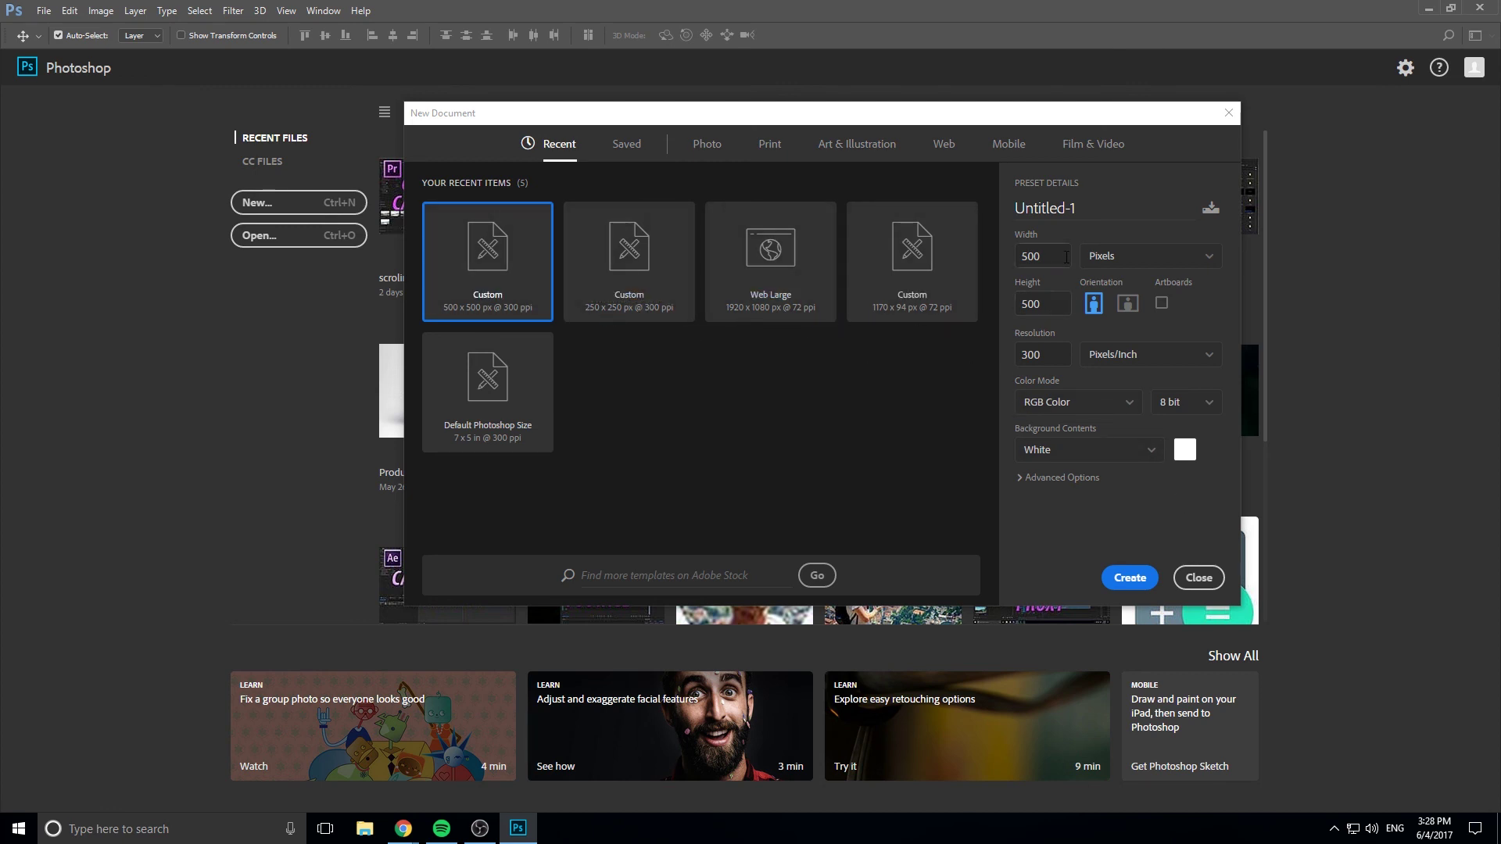
Rename the document preset to 'Title Tutorial' and check the width units, keeping pixels.
left_click(1104, 205)
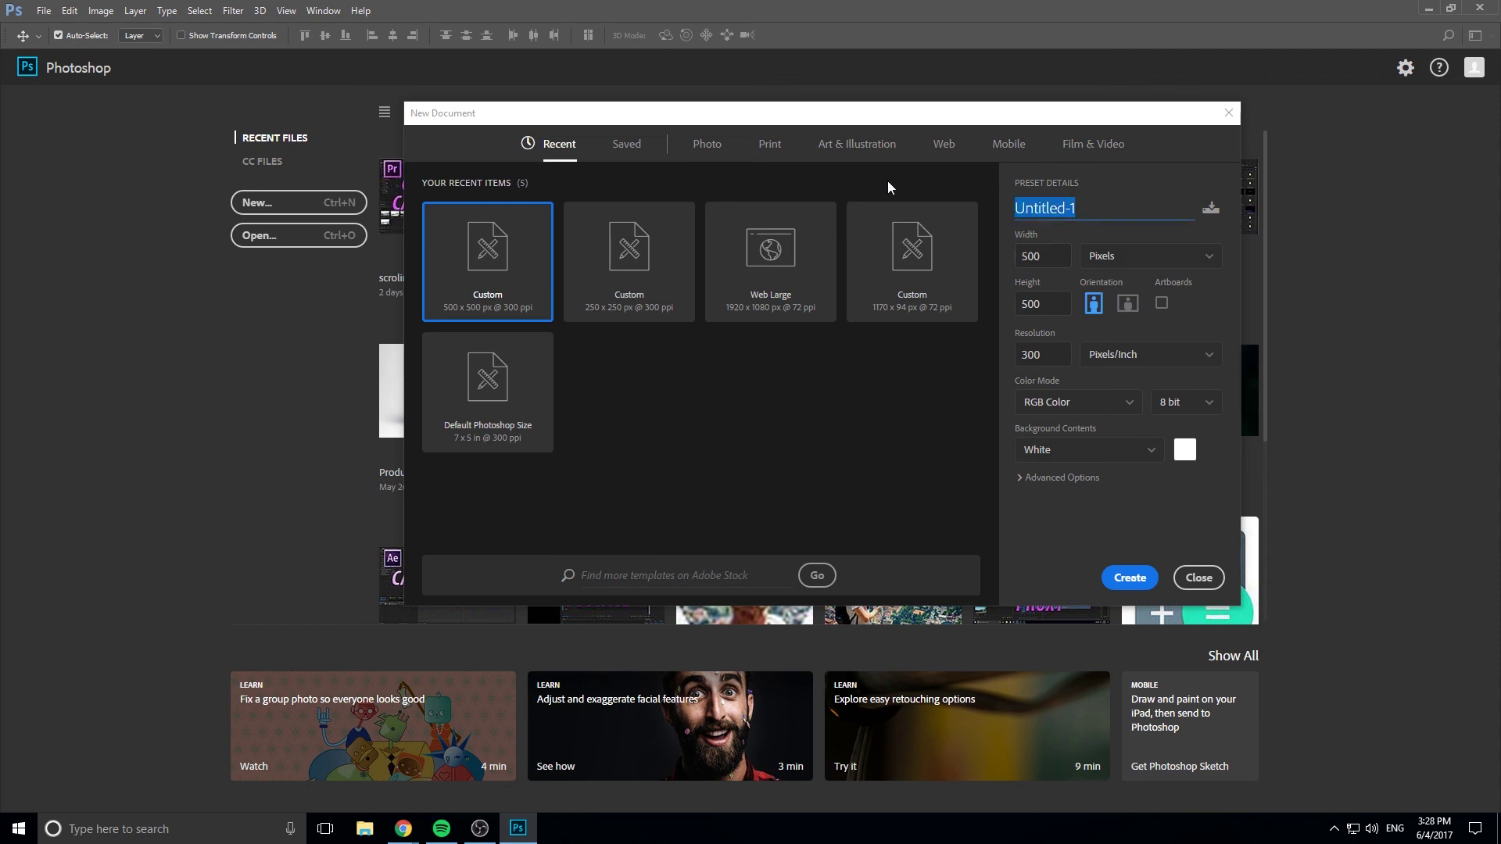
type("Title Tutorial")
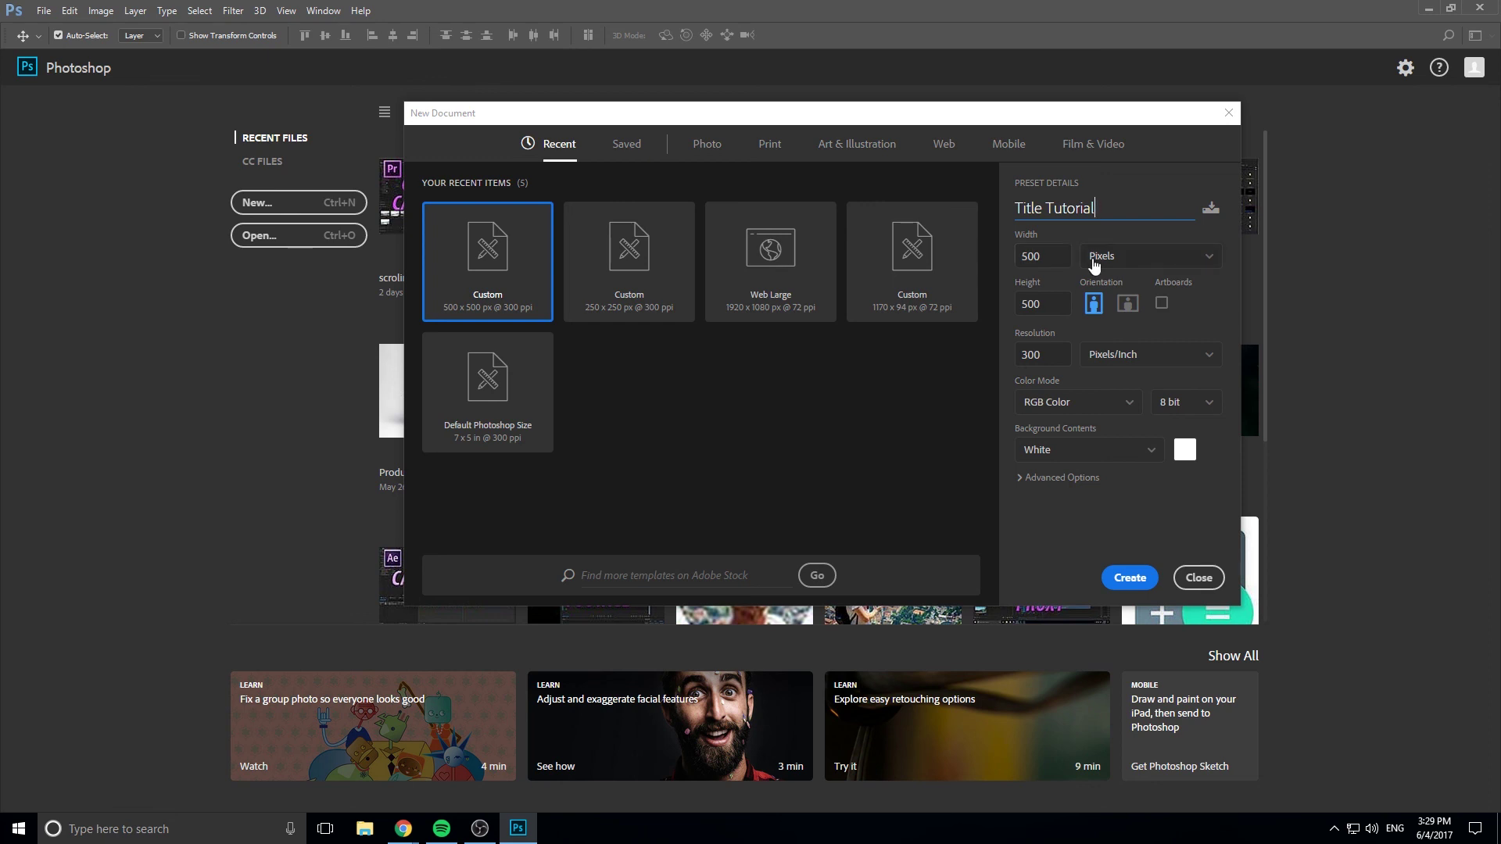
left_click(1094, 257)
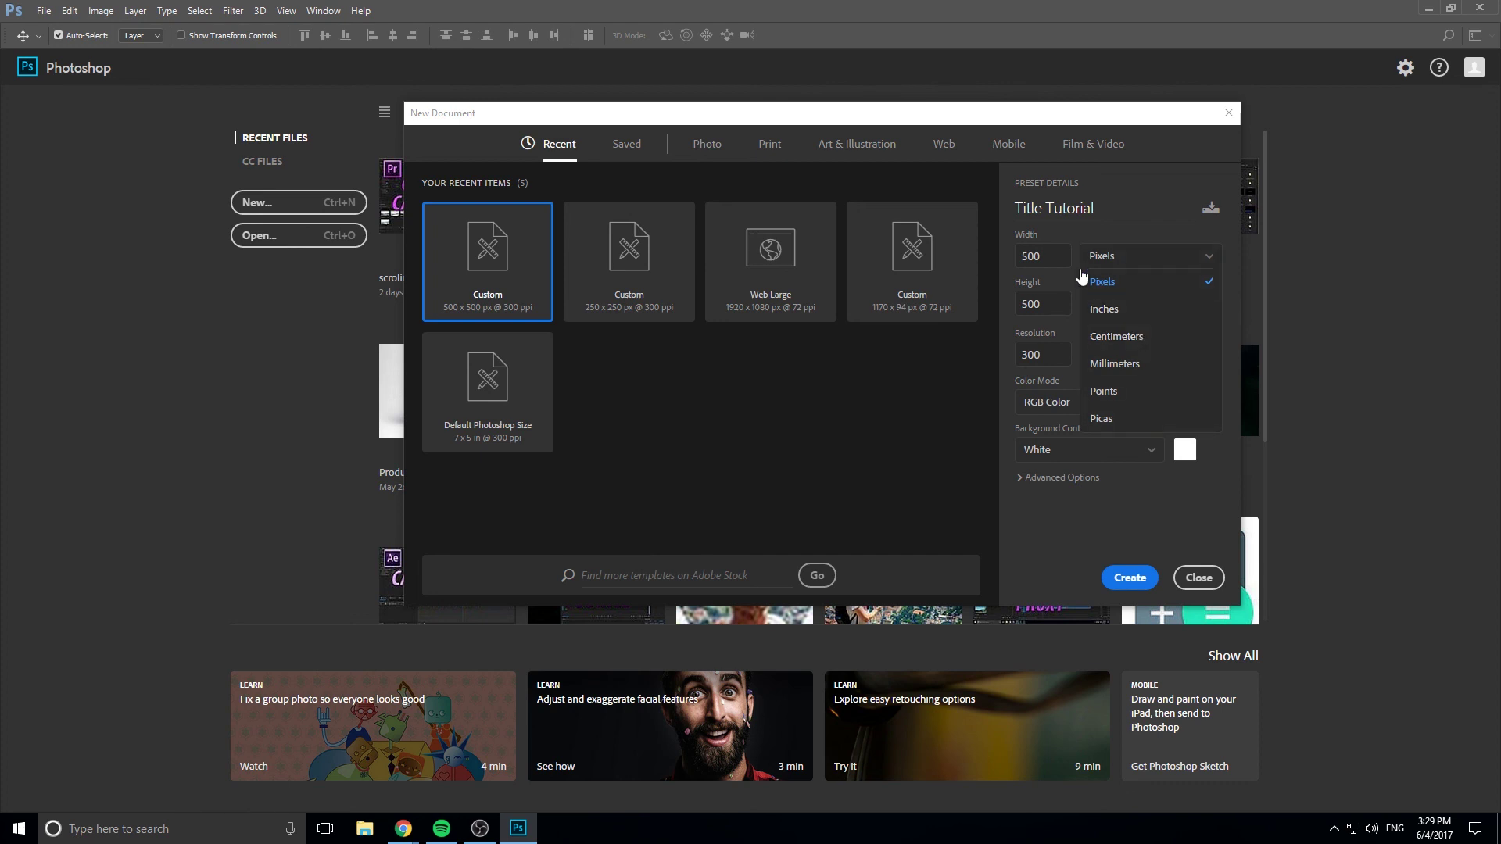
left_click(1149, 188)
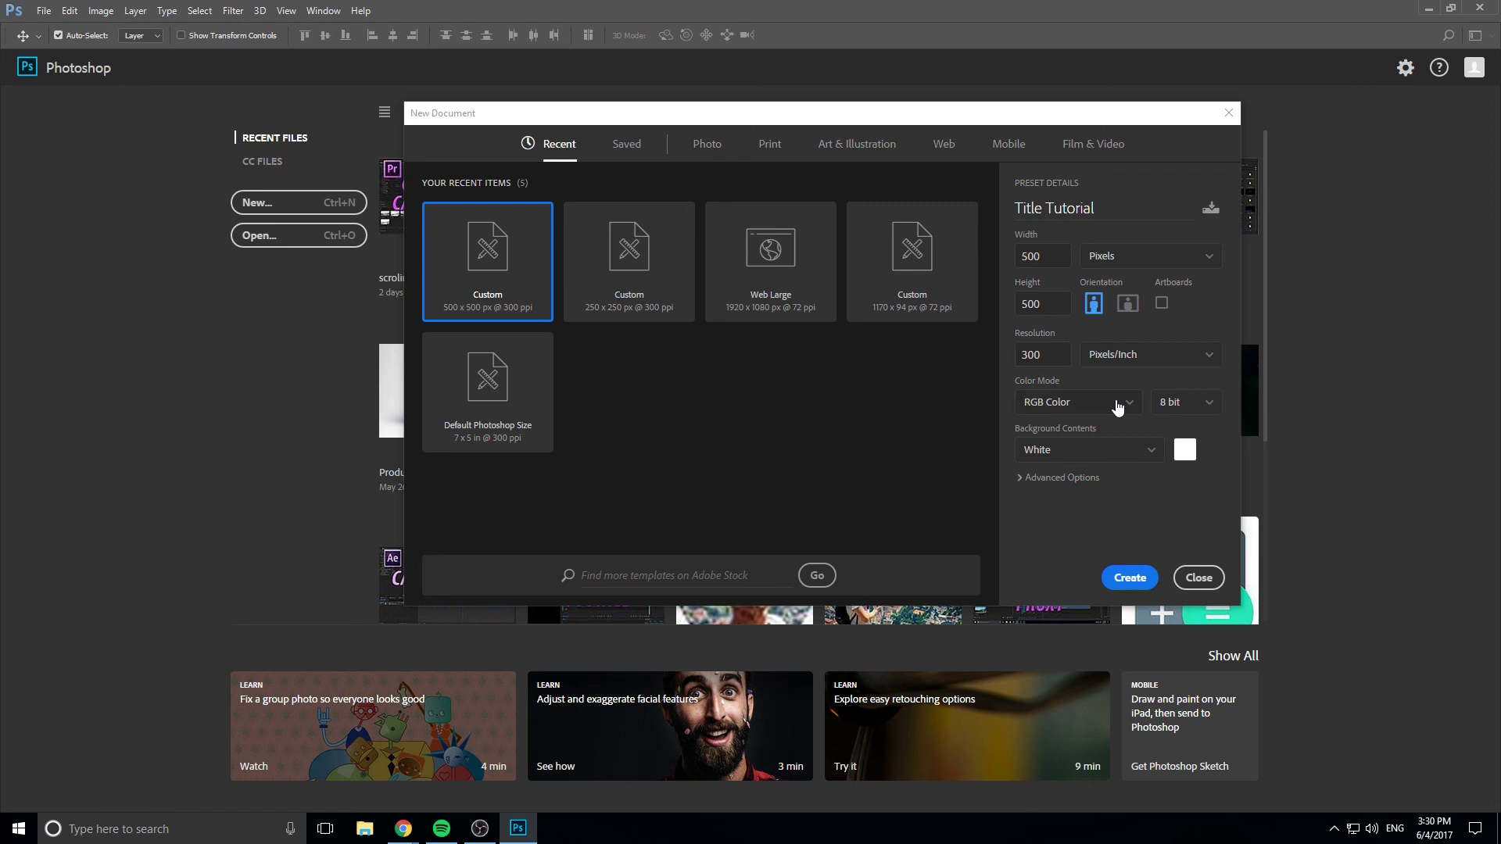
left_click(1118, 405)
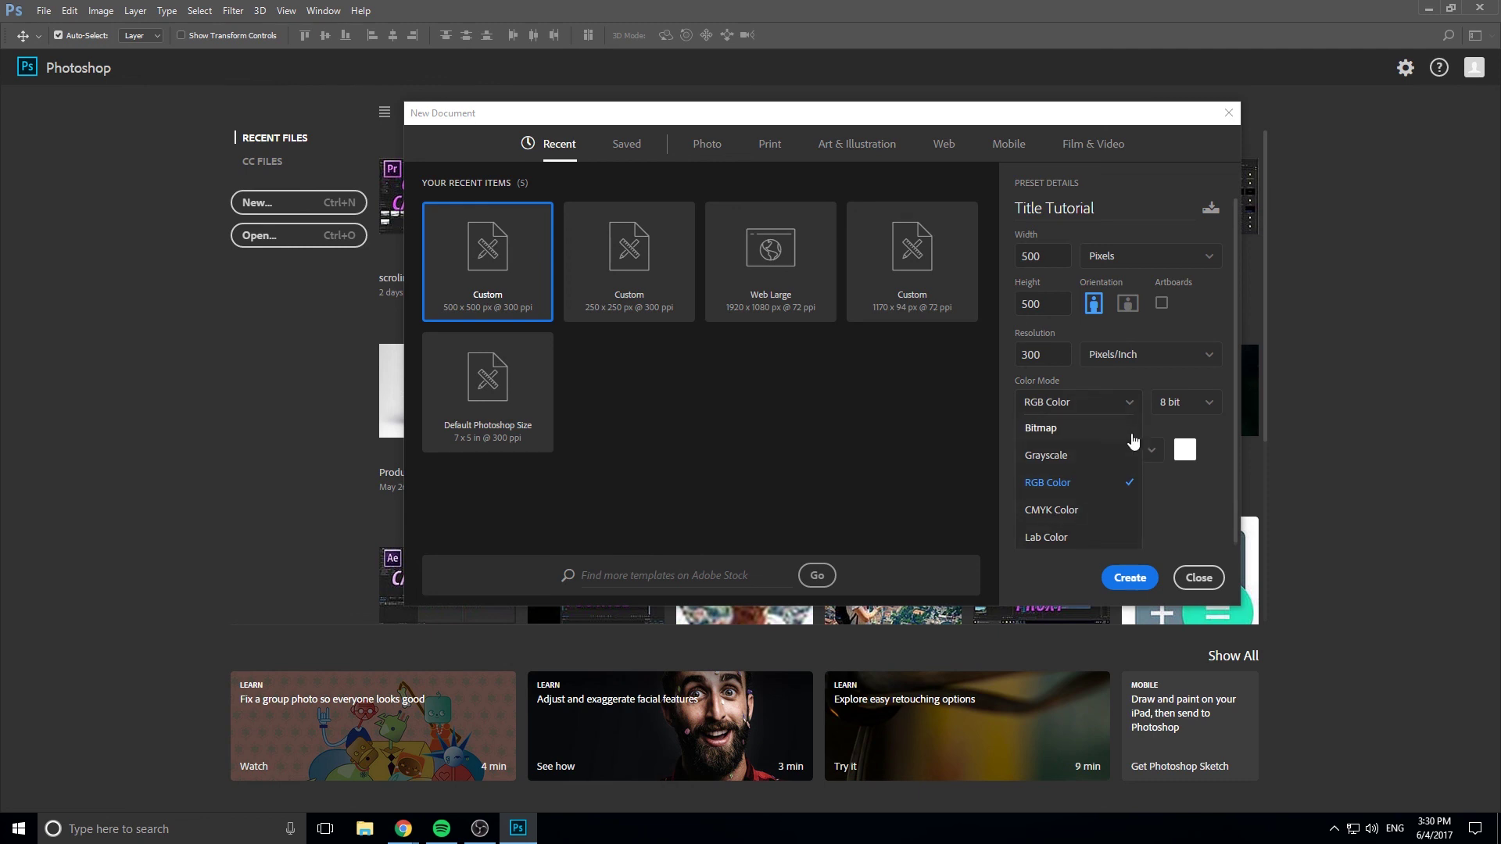
left_click(1168, 404)
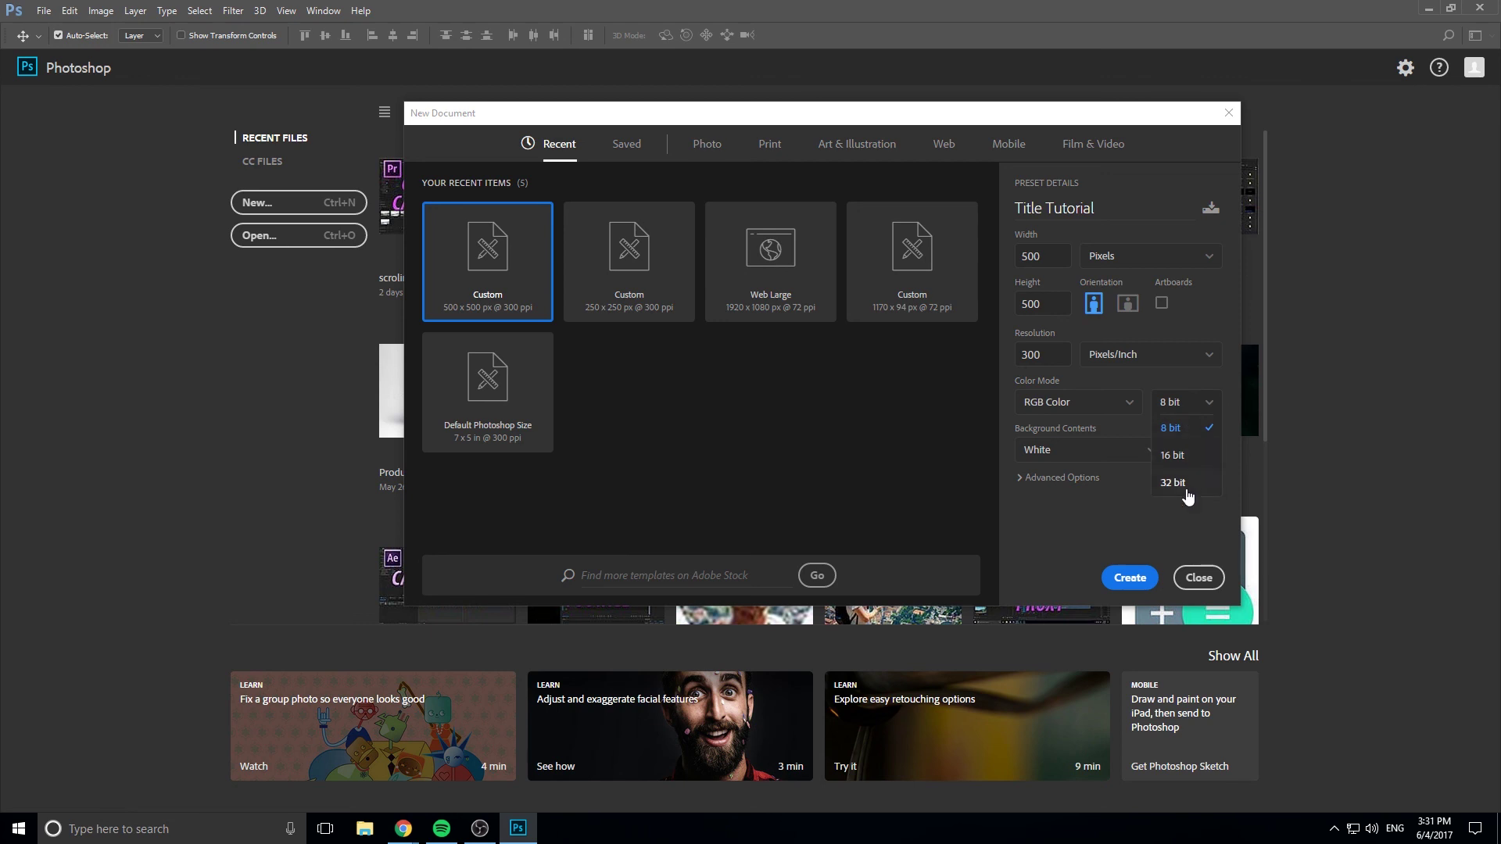
left_click(1135, 502)
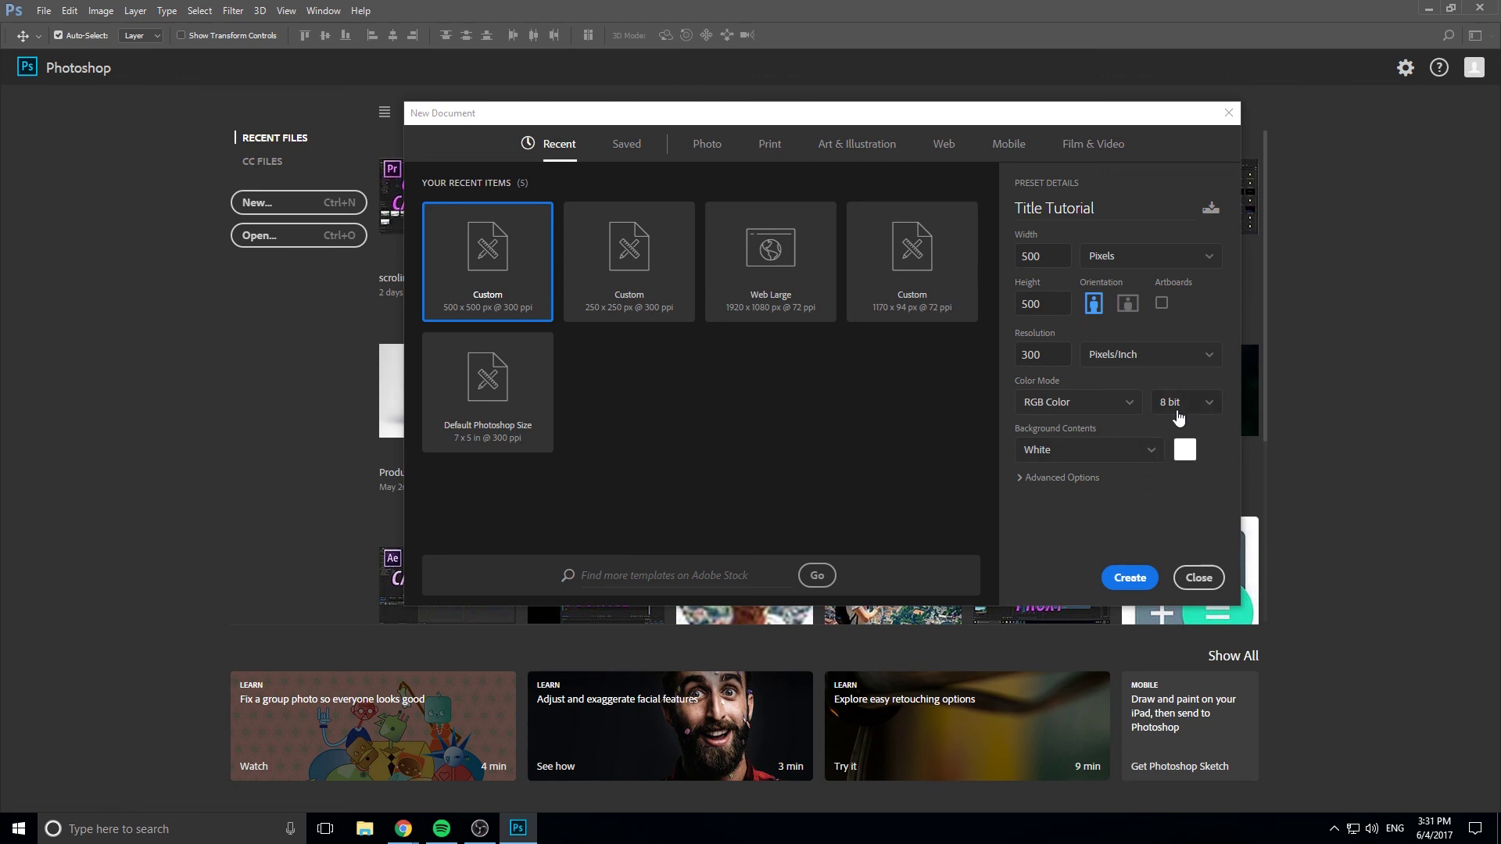
left_click(1116, 455)
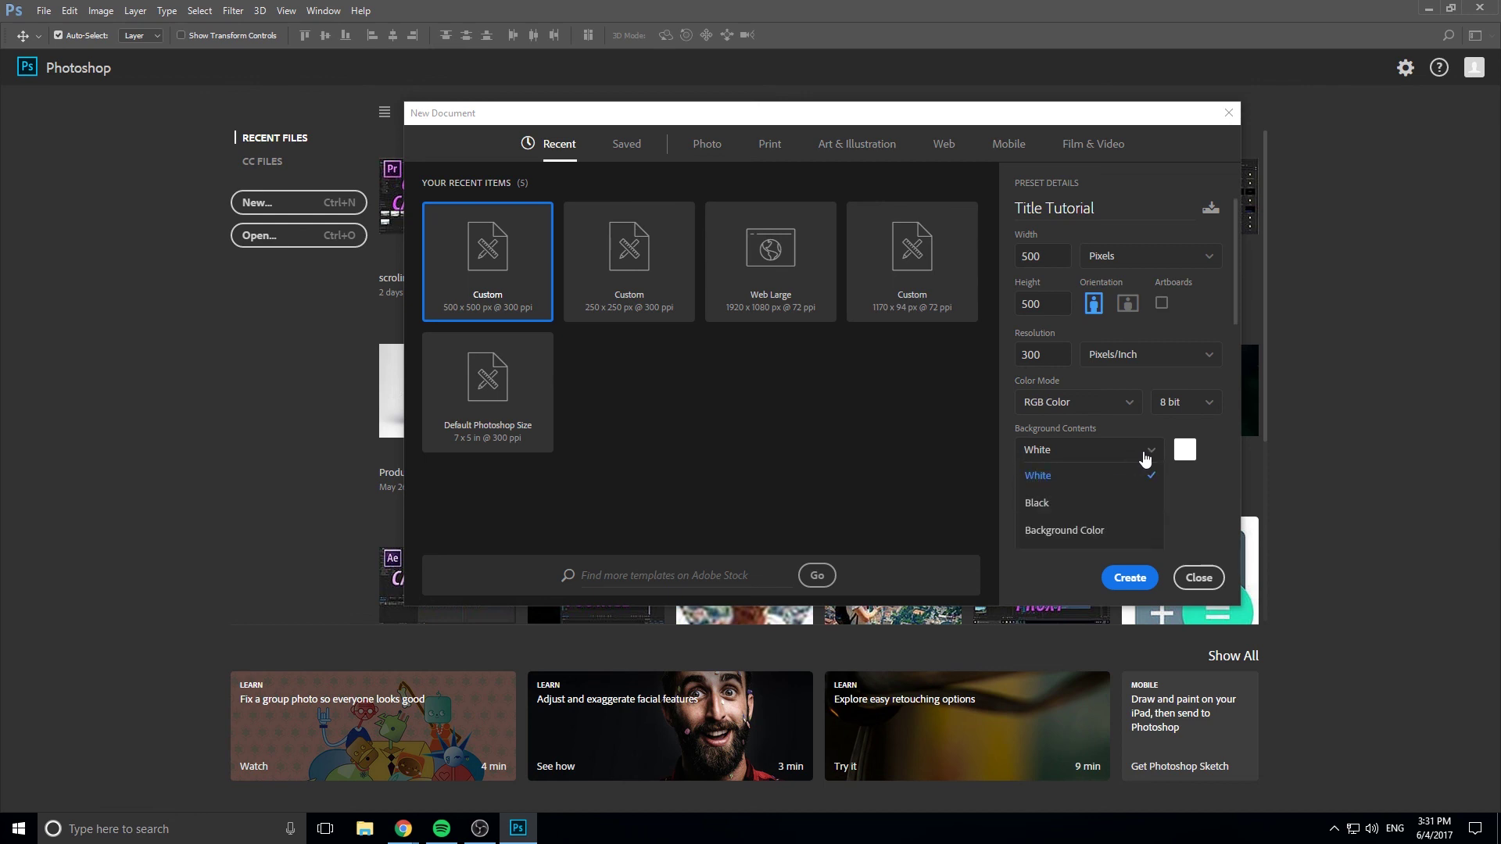
left_click(1181, 499)
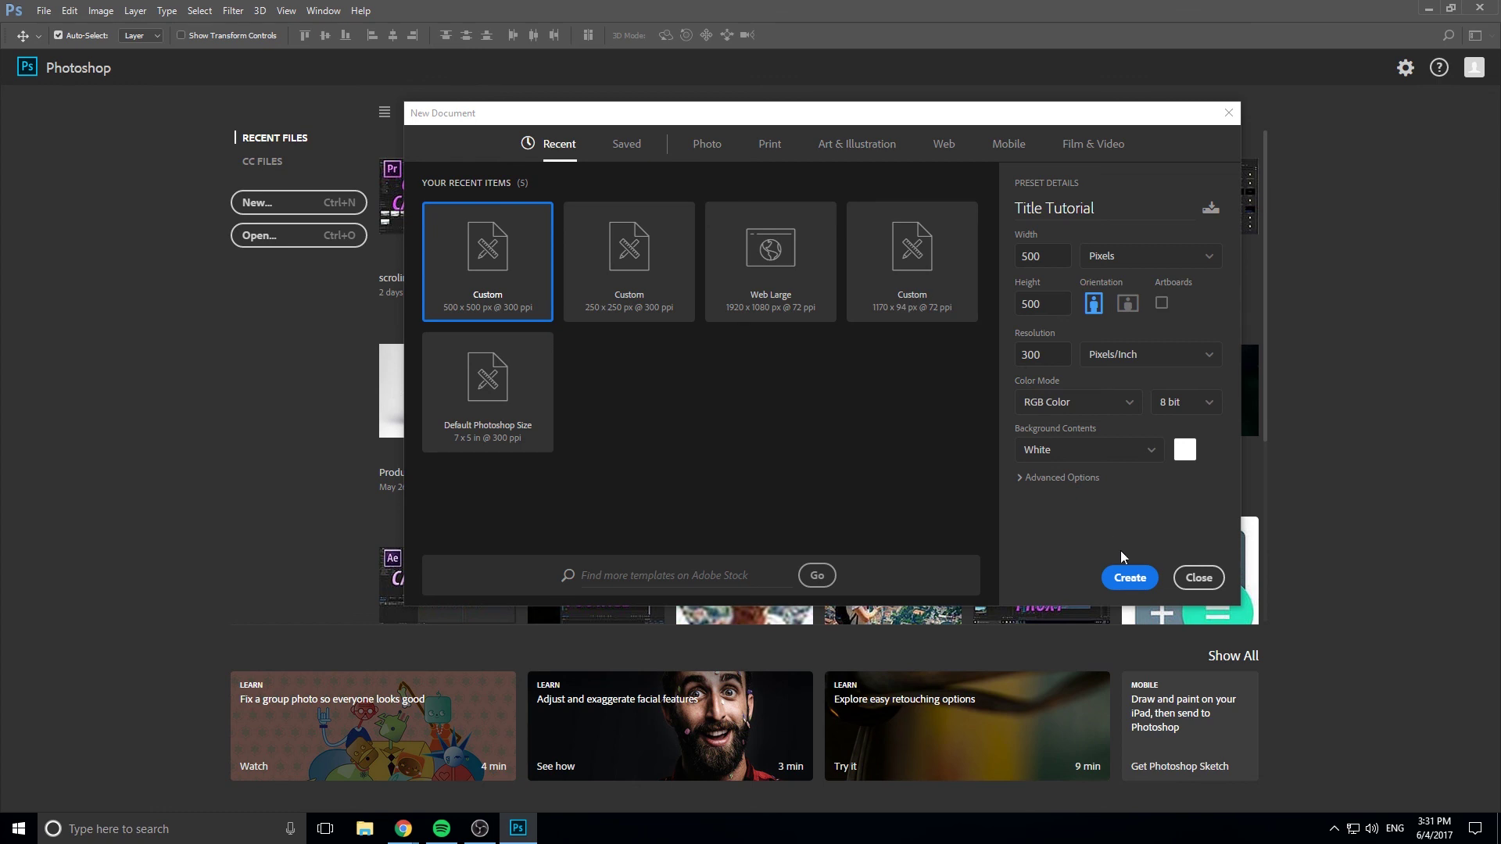
Create the blank white 500 × 500 Title Tutorial document.
left_click(1129, 577)
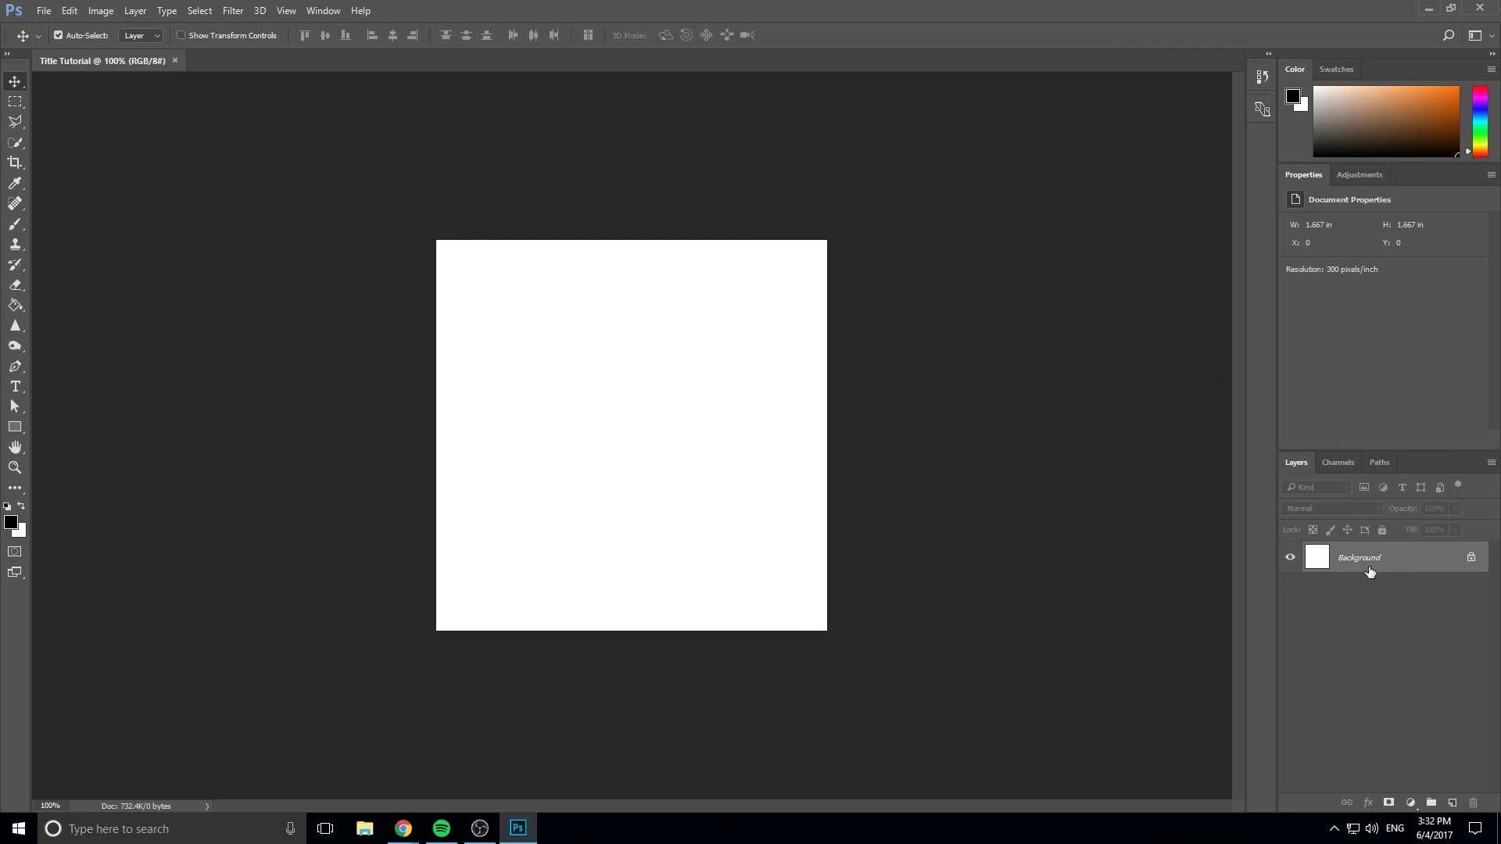
Show the Swatches panel, return to Properties, and open Histogram grouped with Navigator.
left_click(1345, 69)
left_click(1302, 69)
left_click(1351, 70)
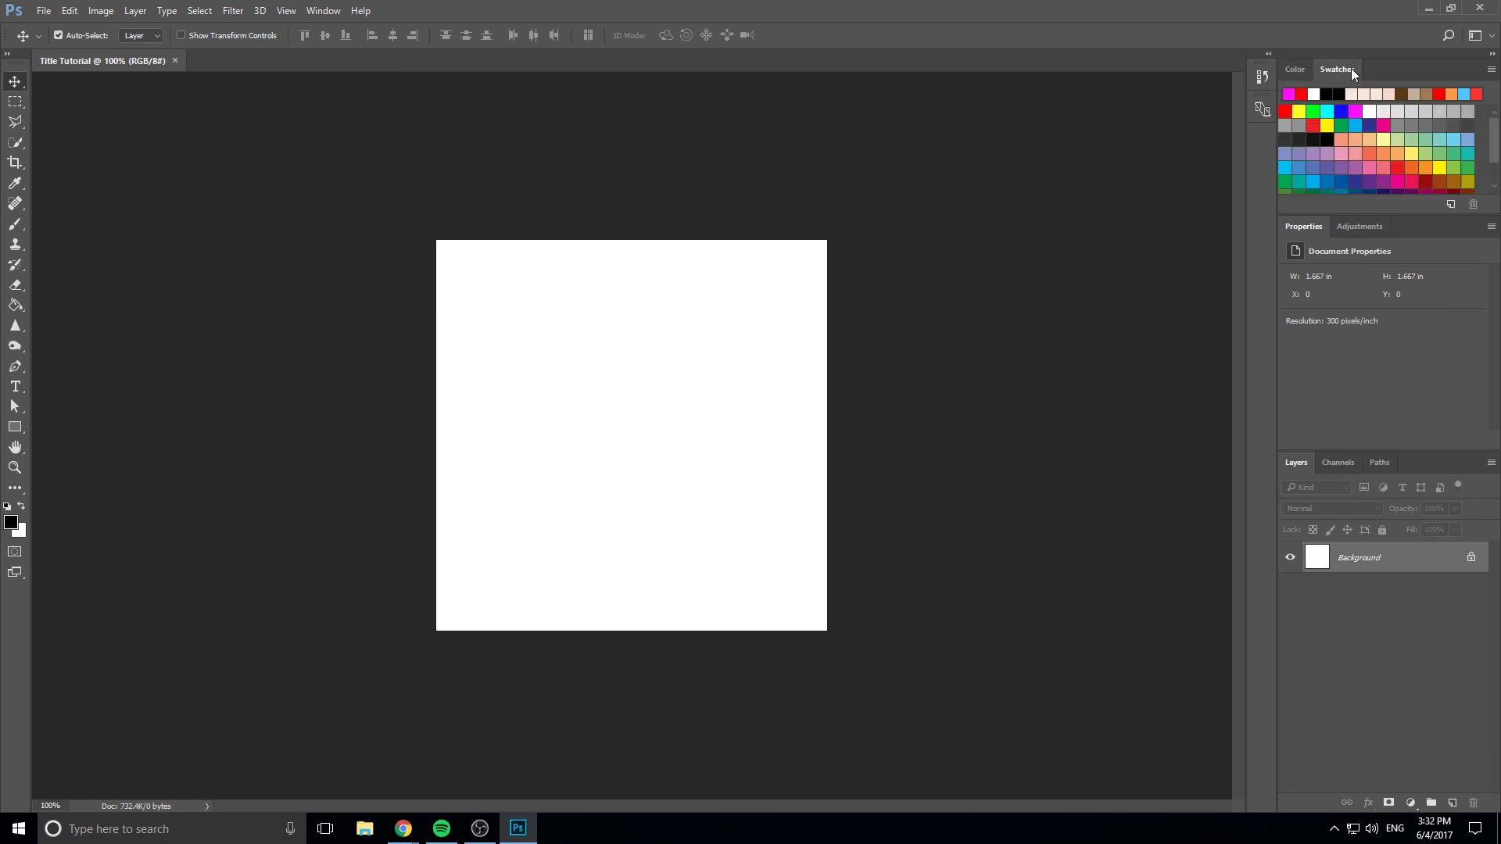
left_click(1344, 233)
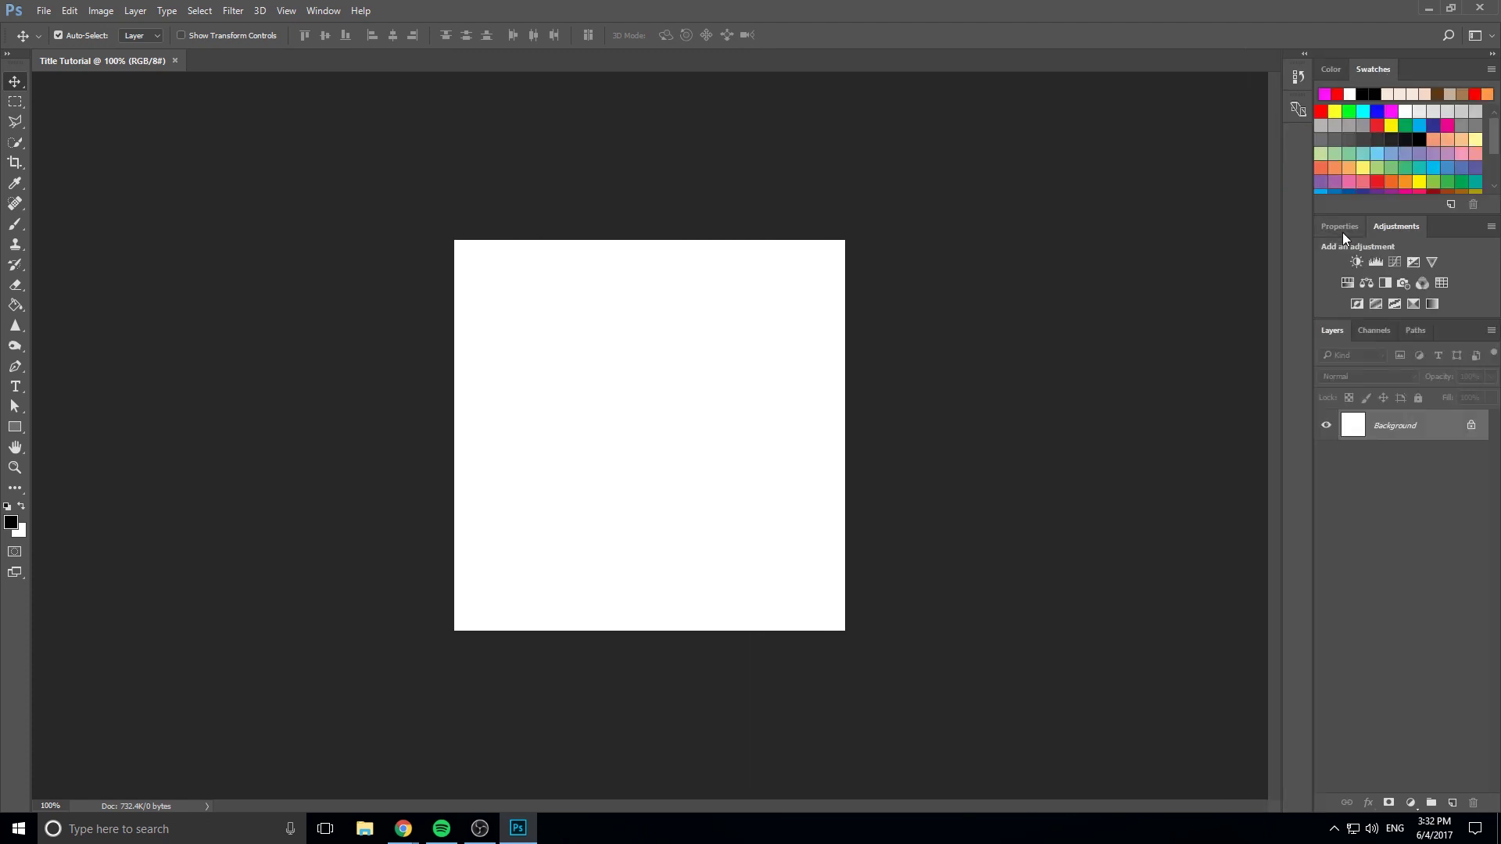
left_click_drag(1343, 232, 1383, 232)
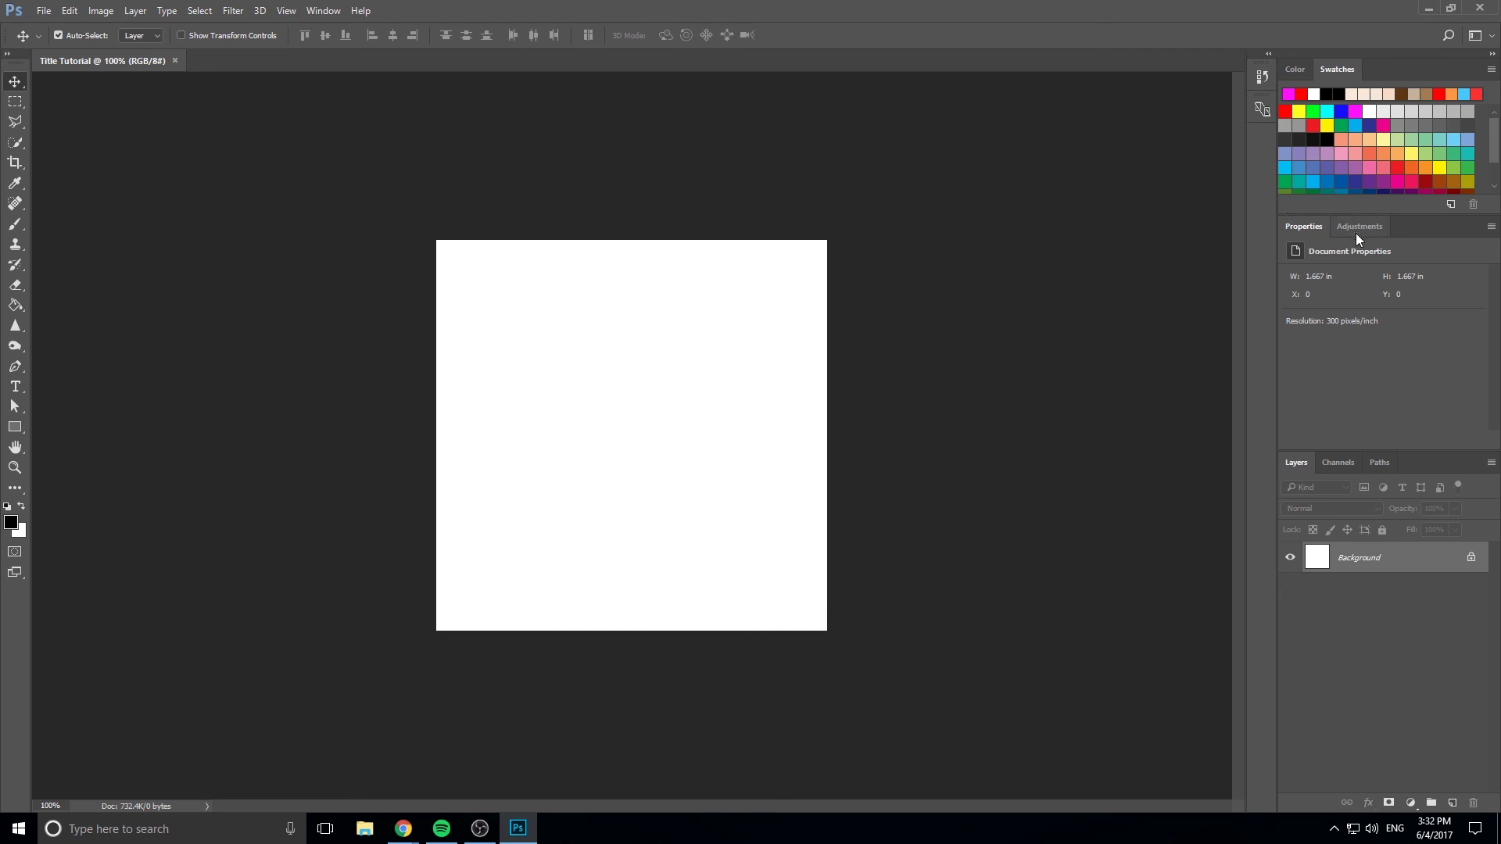
left_click(322, 11)
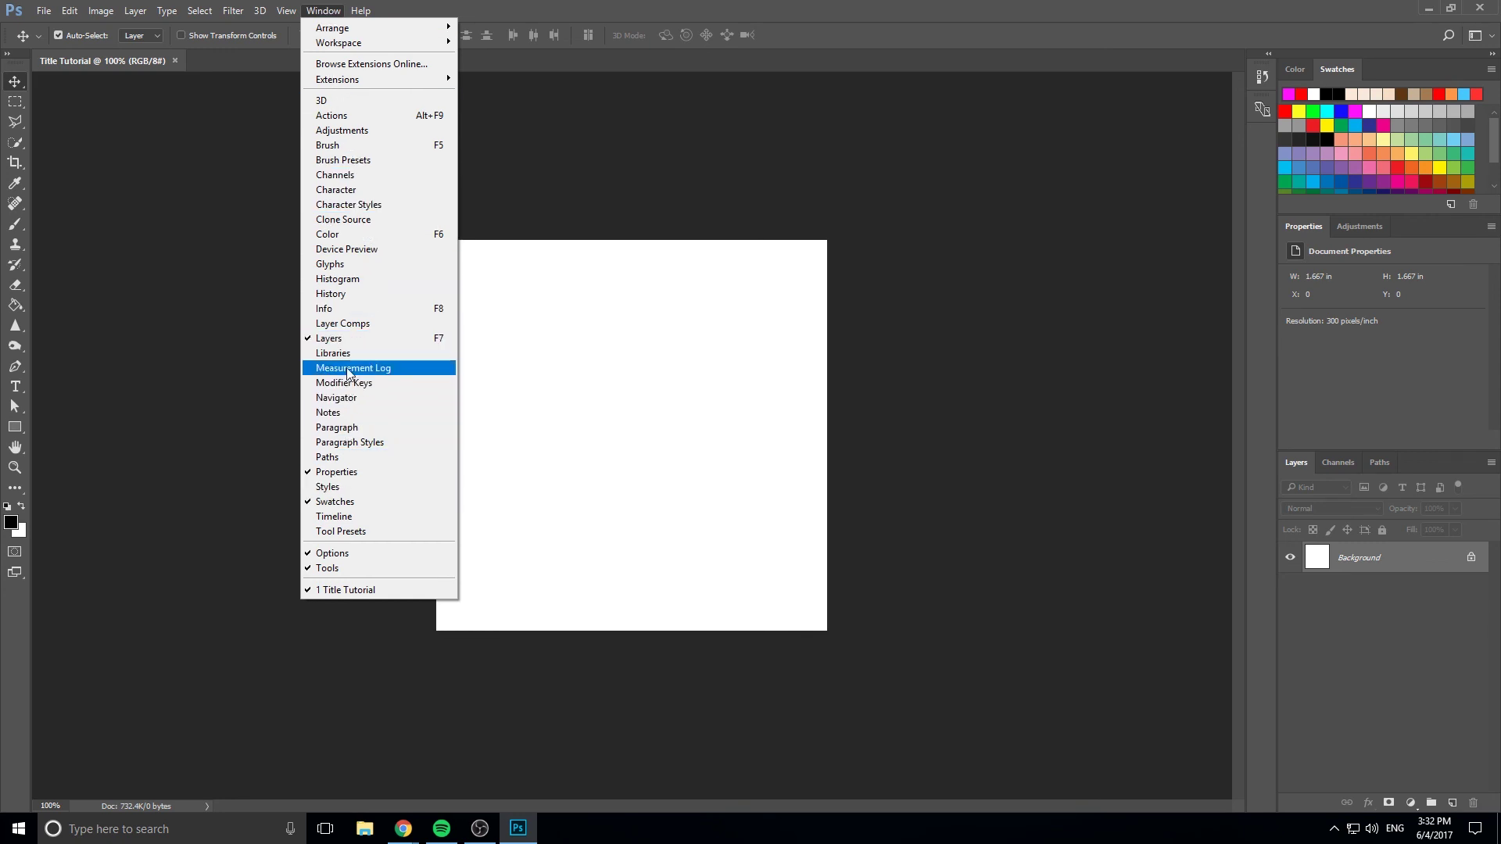
left_click(353, 280)
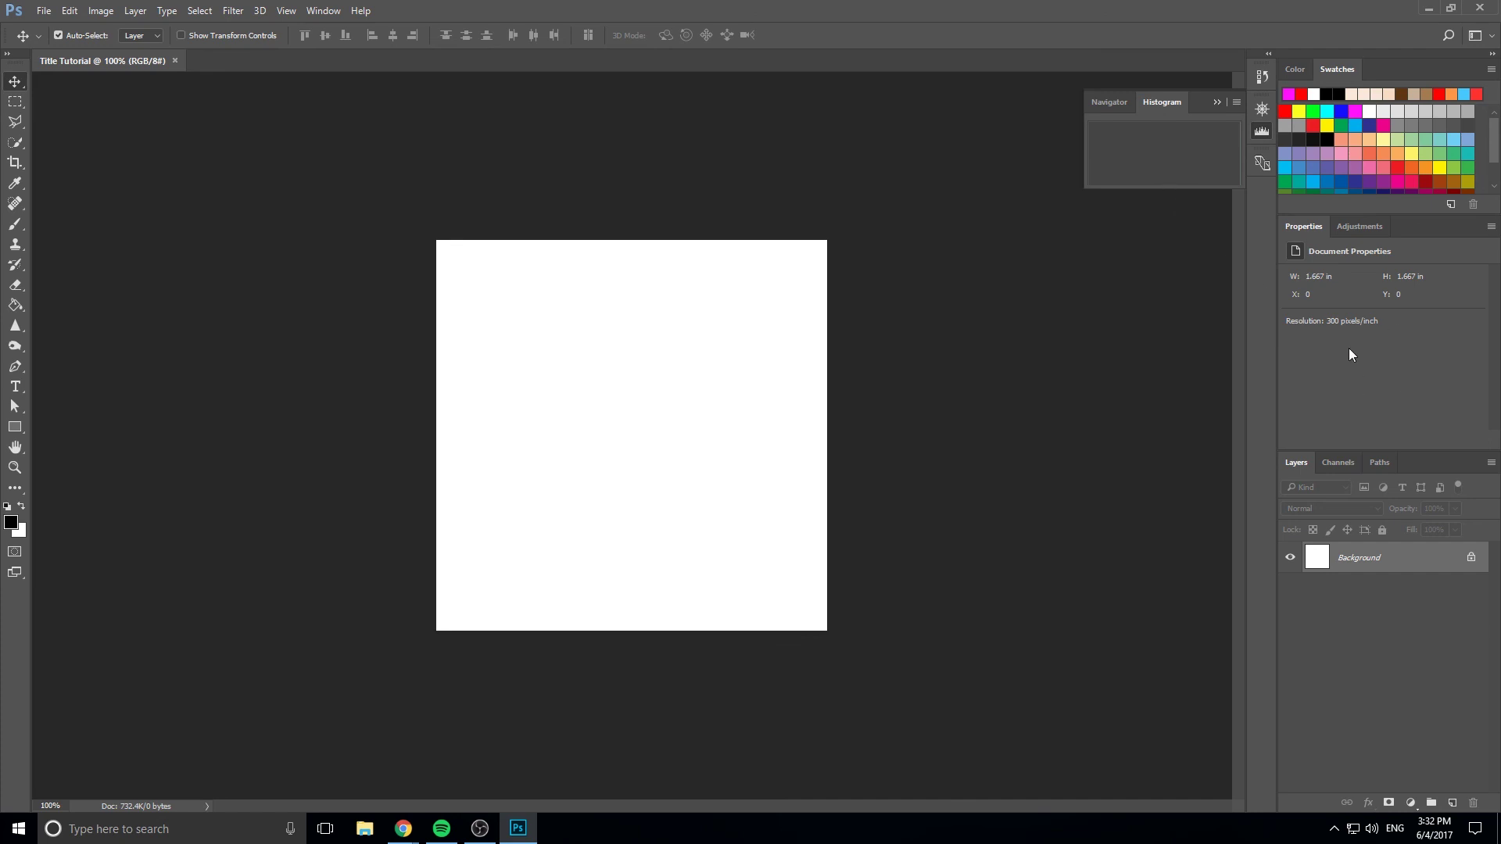
Stack Channels, Histogram and Navigator together and float the panel set right of the canvas.
left_click_drag(1349, 471, 946, 226)
left_click_drag(1162, 101, 992, 331)
left_click_drag(1109, 102, 1001, 416)
left_click_drag(997, 213, 1242, 152)
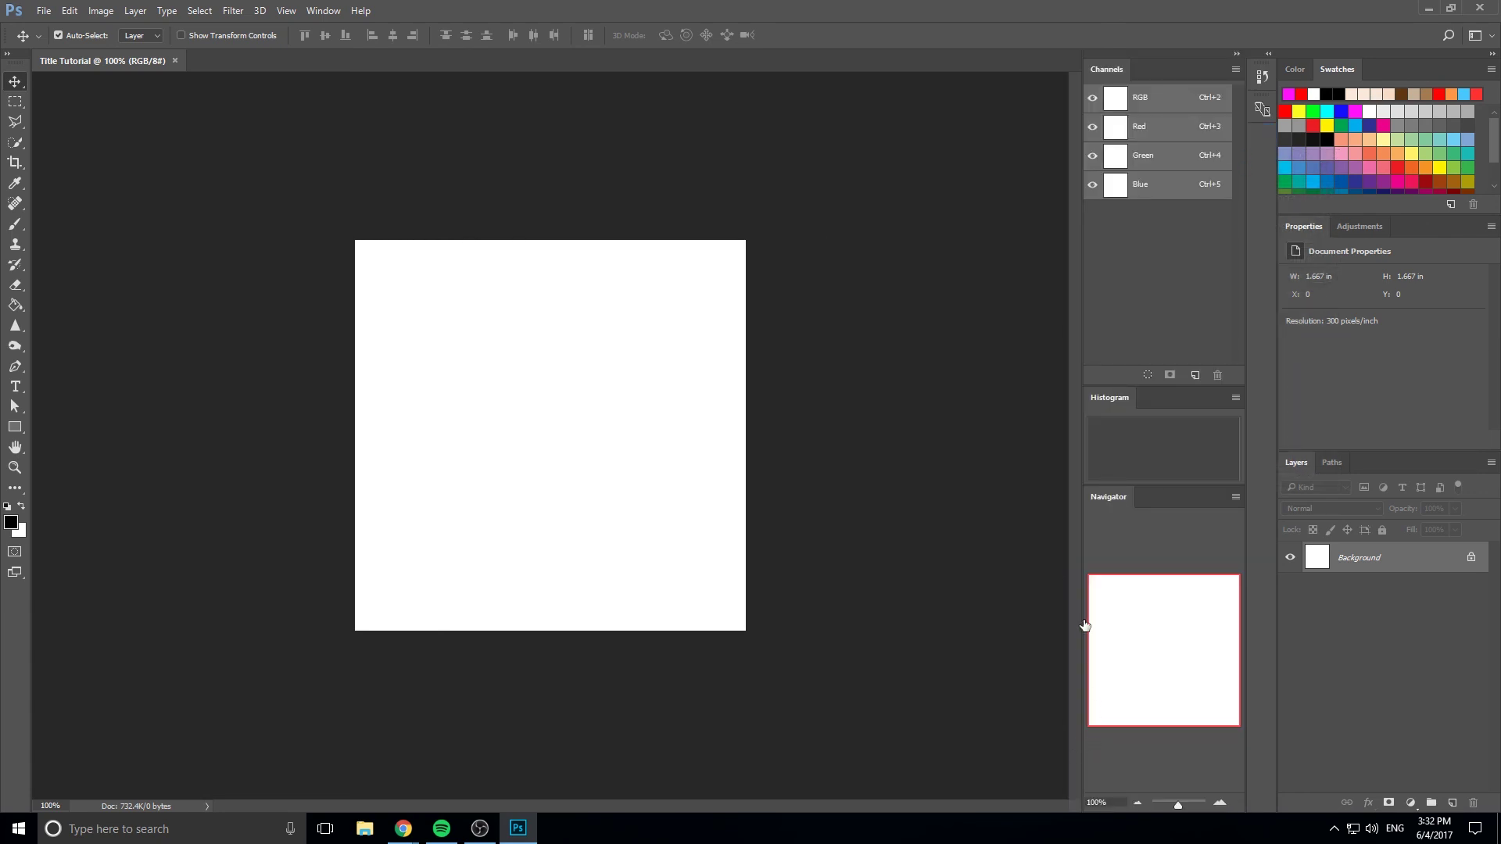
left_click_drag(1164, 50, 676, 91)
left_click_drag(802, 104, 1224, 94)
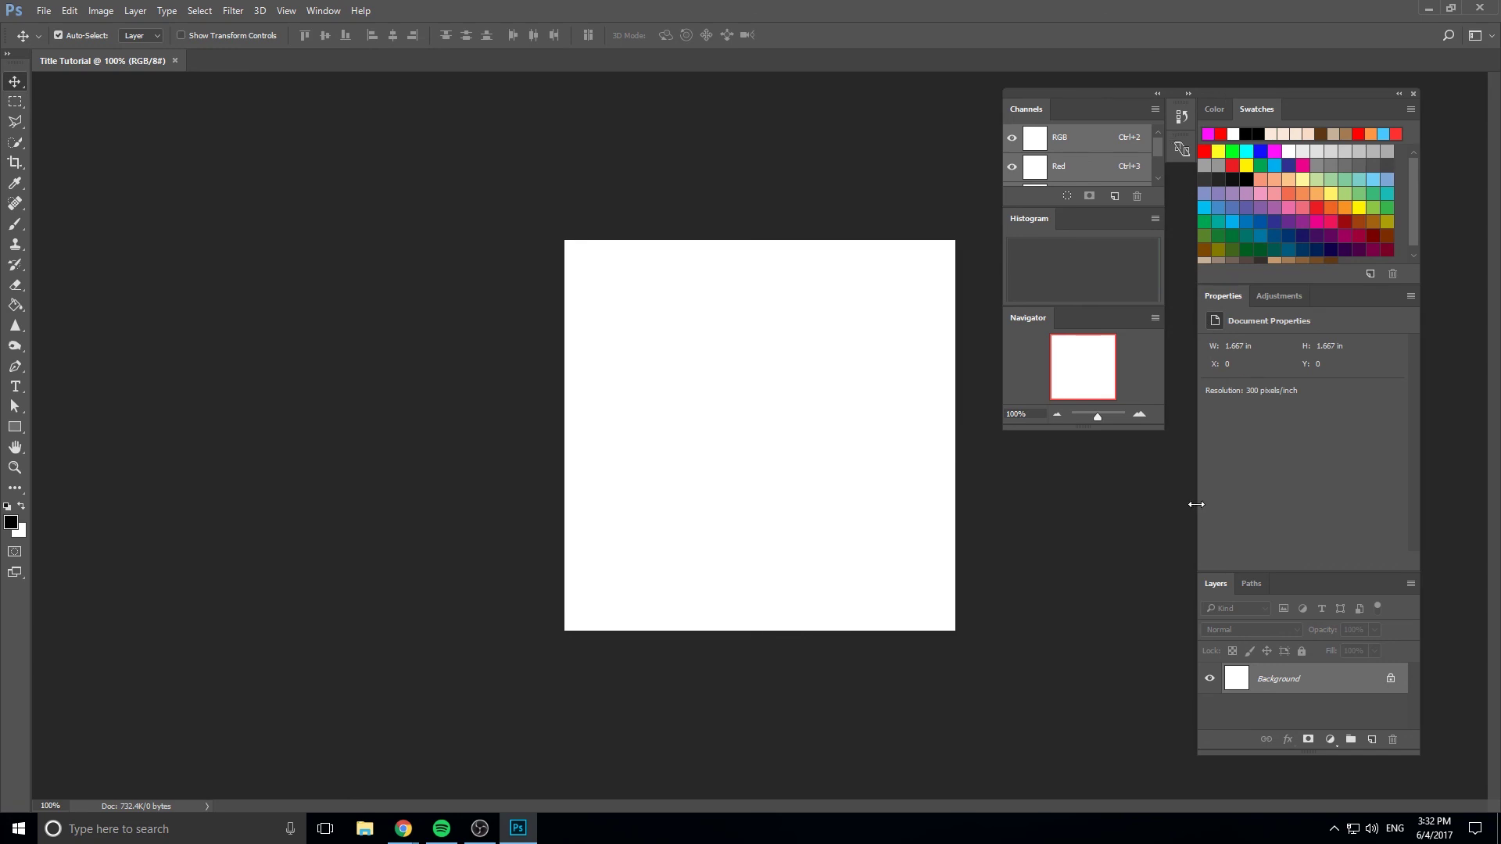
Reset the panels to the Essentials layout and close the Libraries panel.
left_click(328, 9)
mouse_move(376, 48)
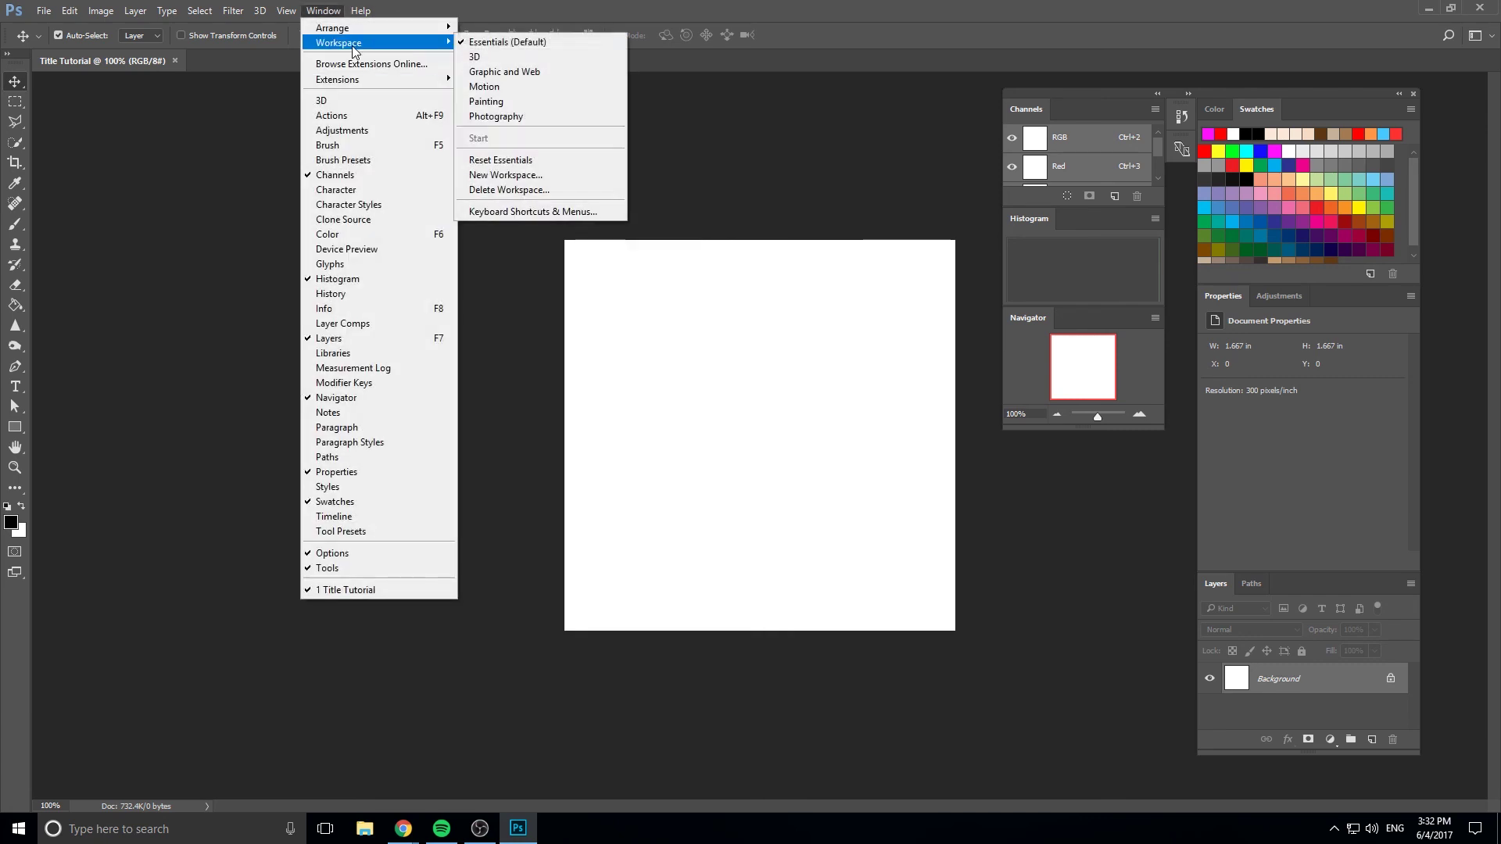
left_click(505, 160)
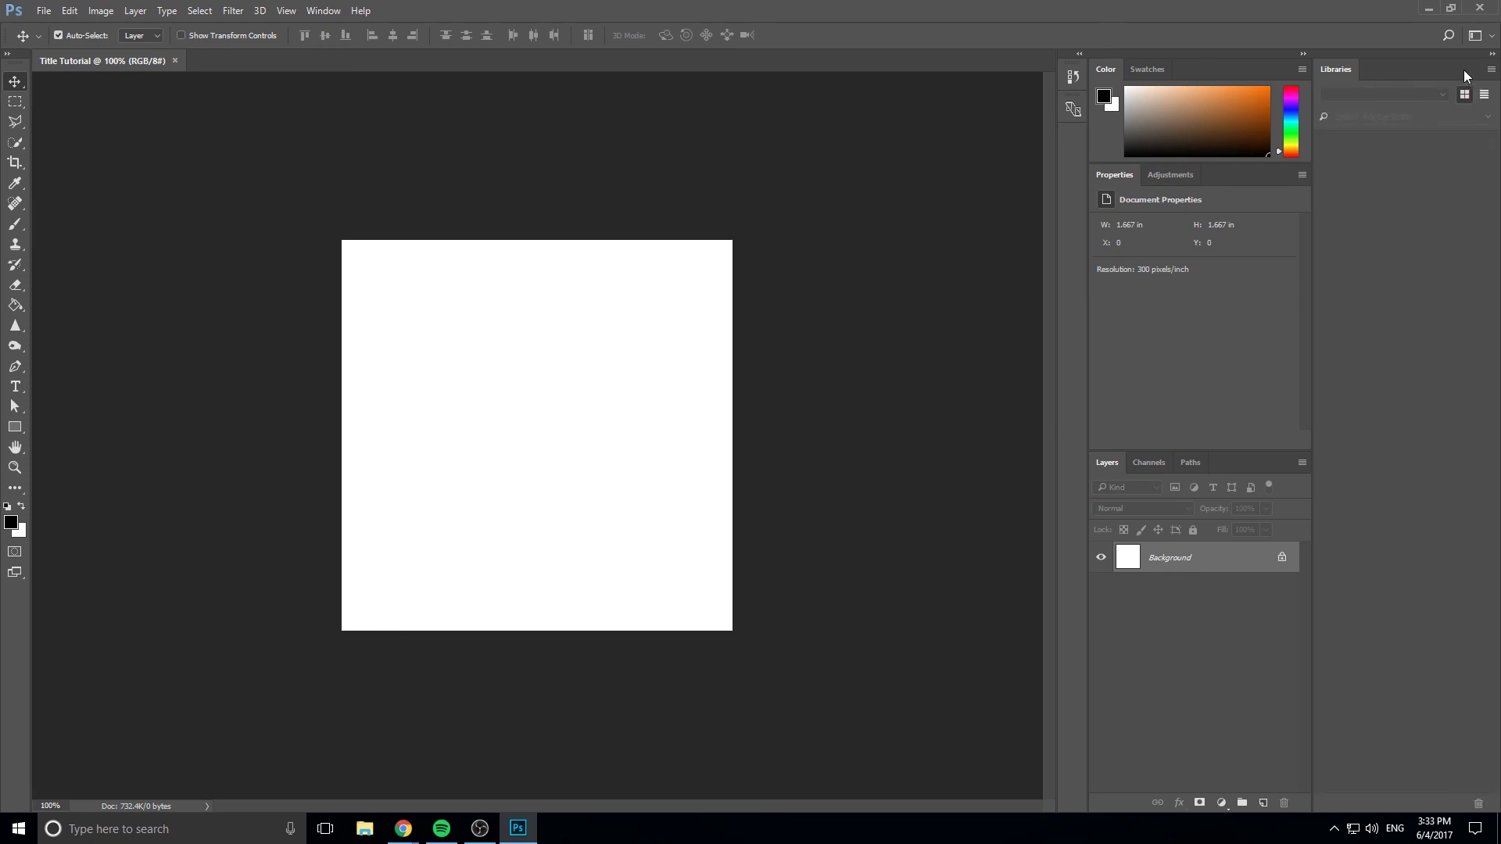
left_click_drag(1334, 68, 922, 133)
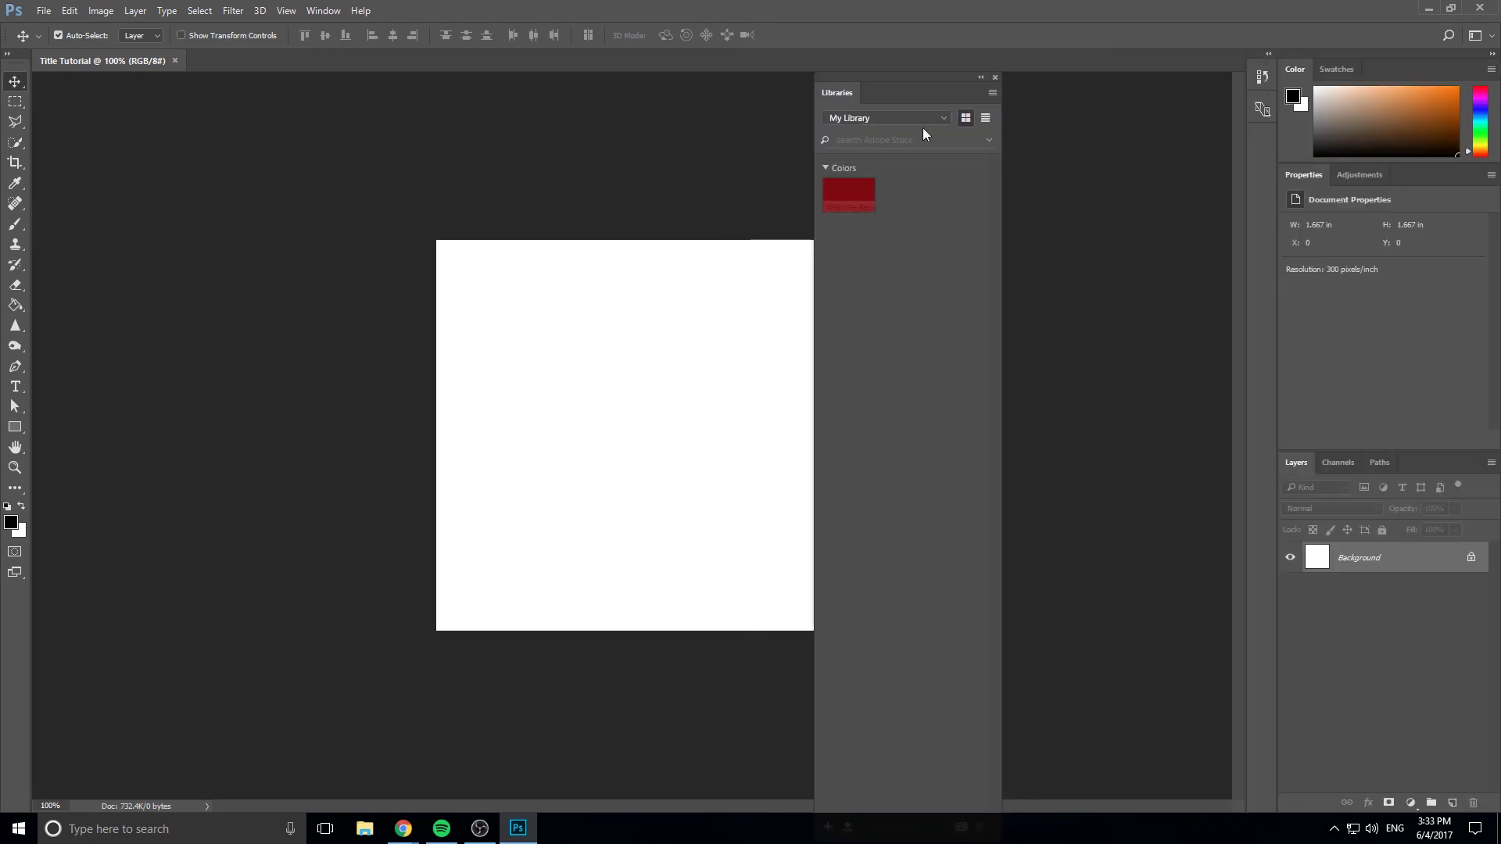
left_click(996, 73)
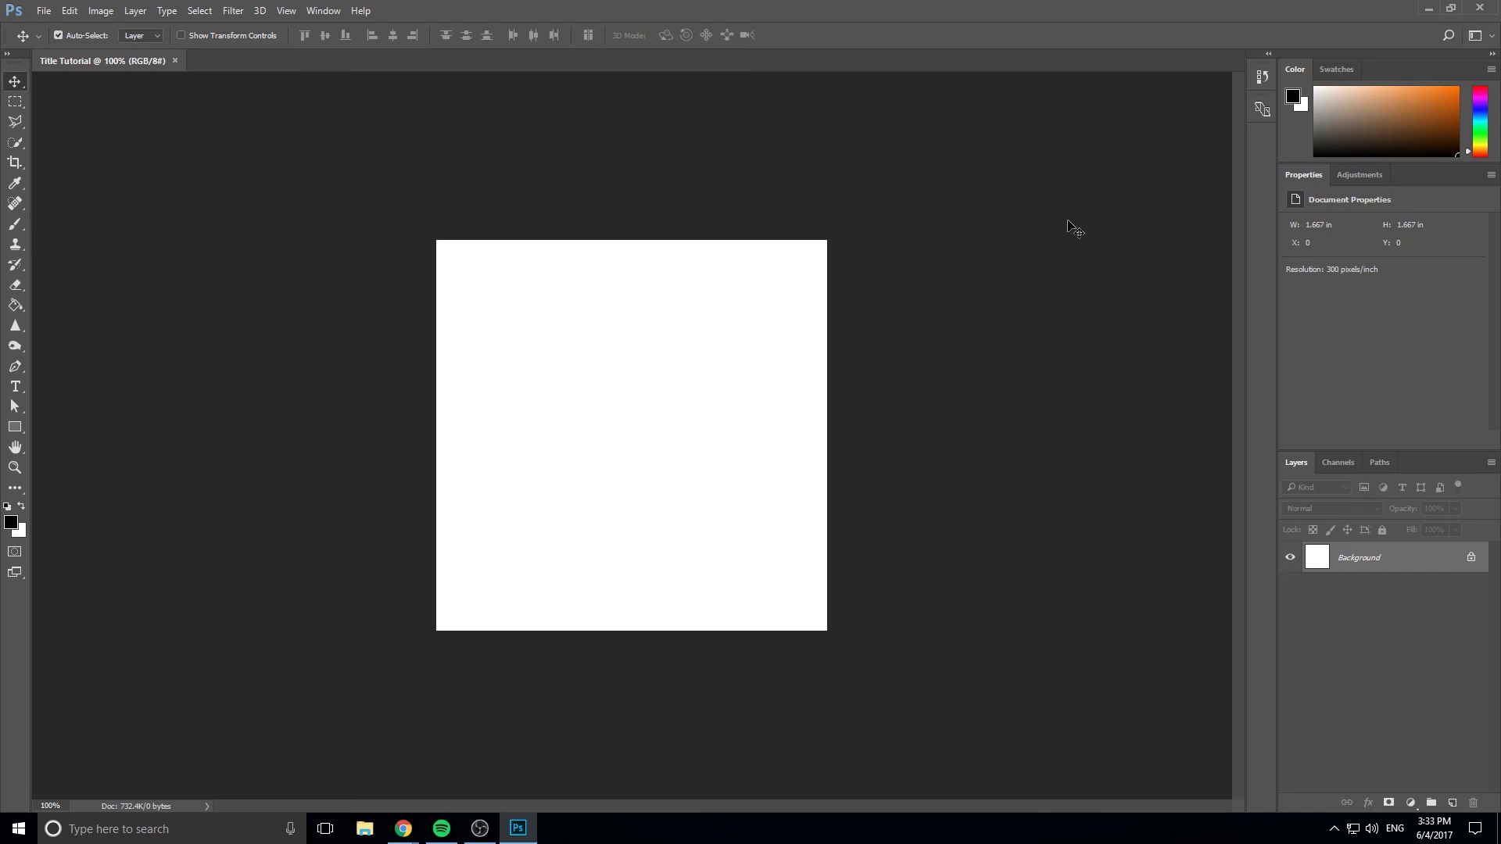
Switch the workspace to 3D.
left_click(324, 11)
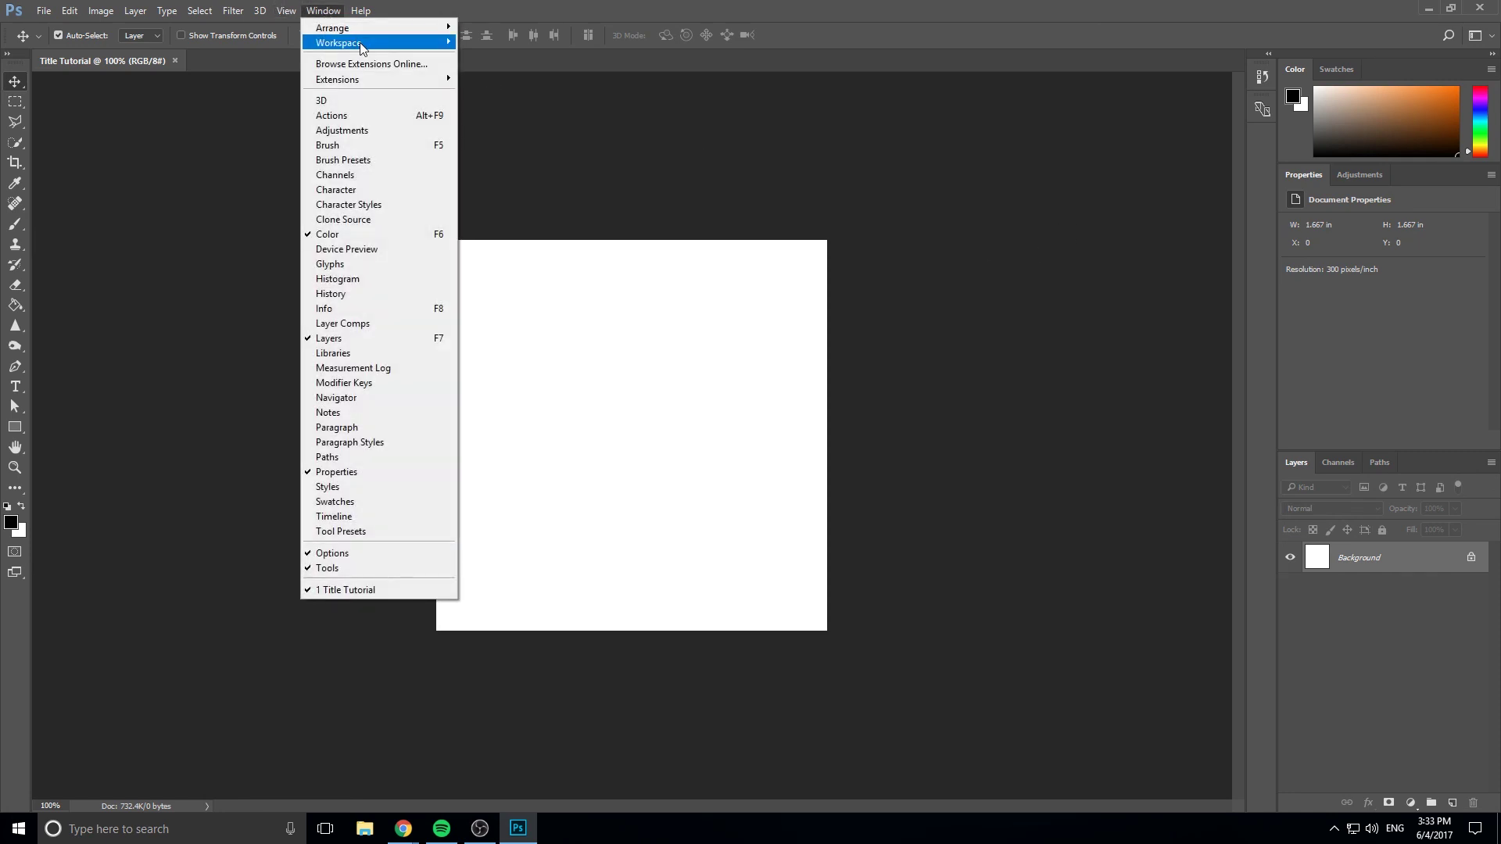
mouse_move(360, 43)
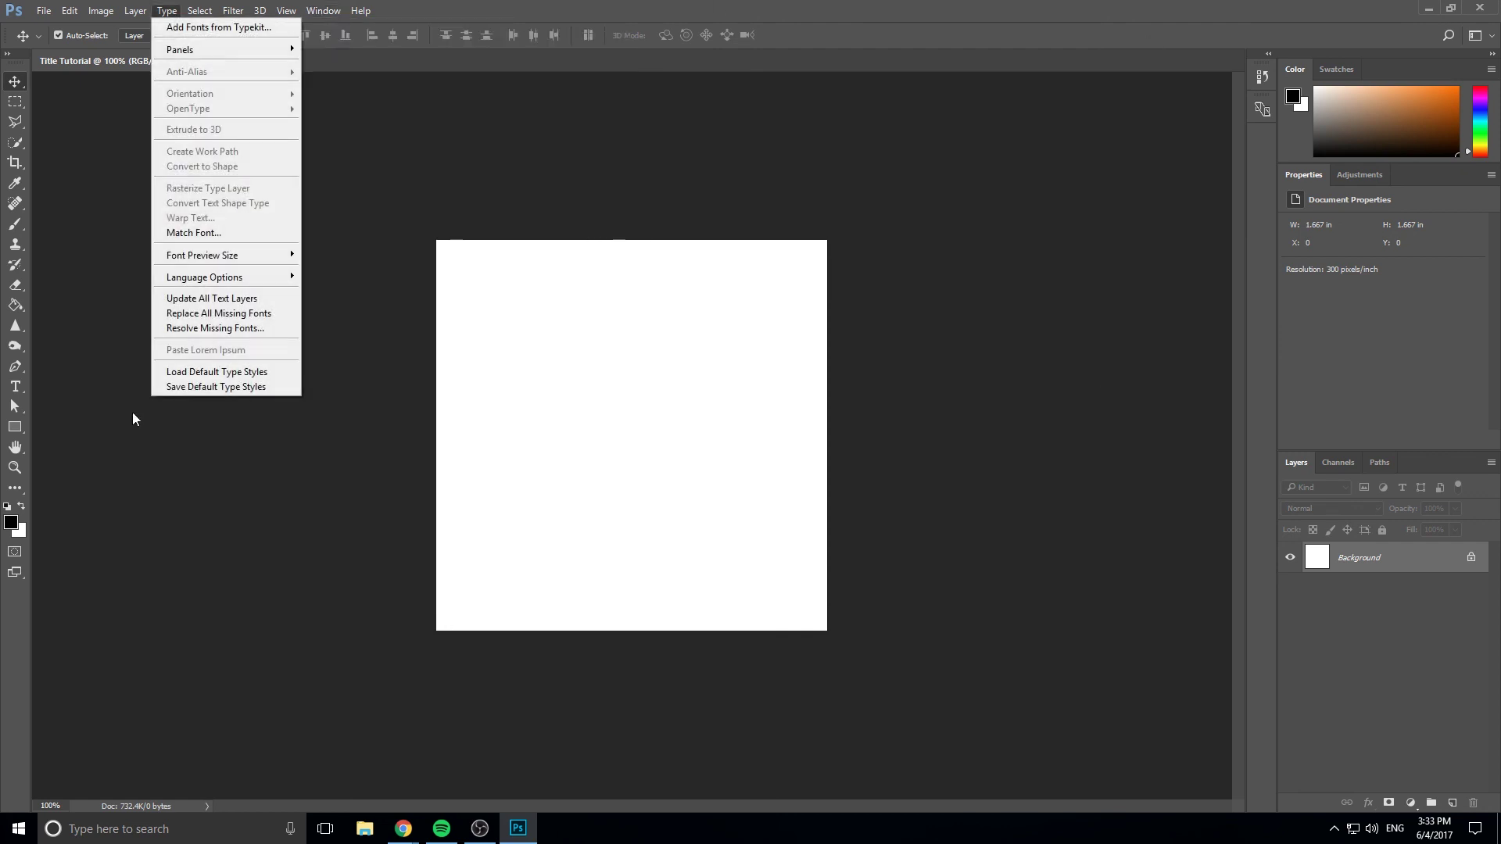
mouse_move(360, 10)
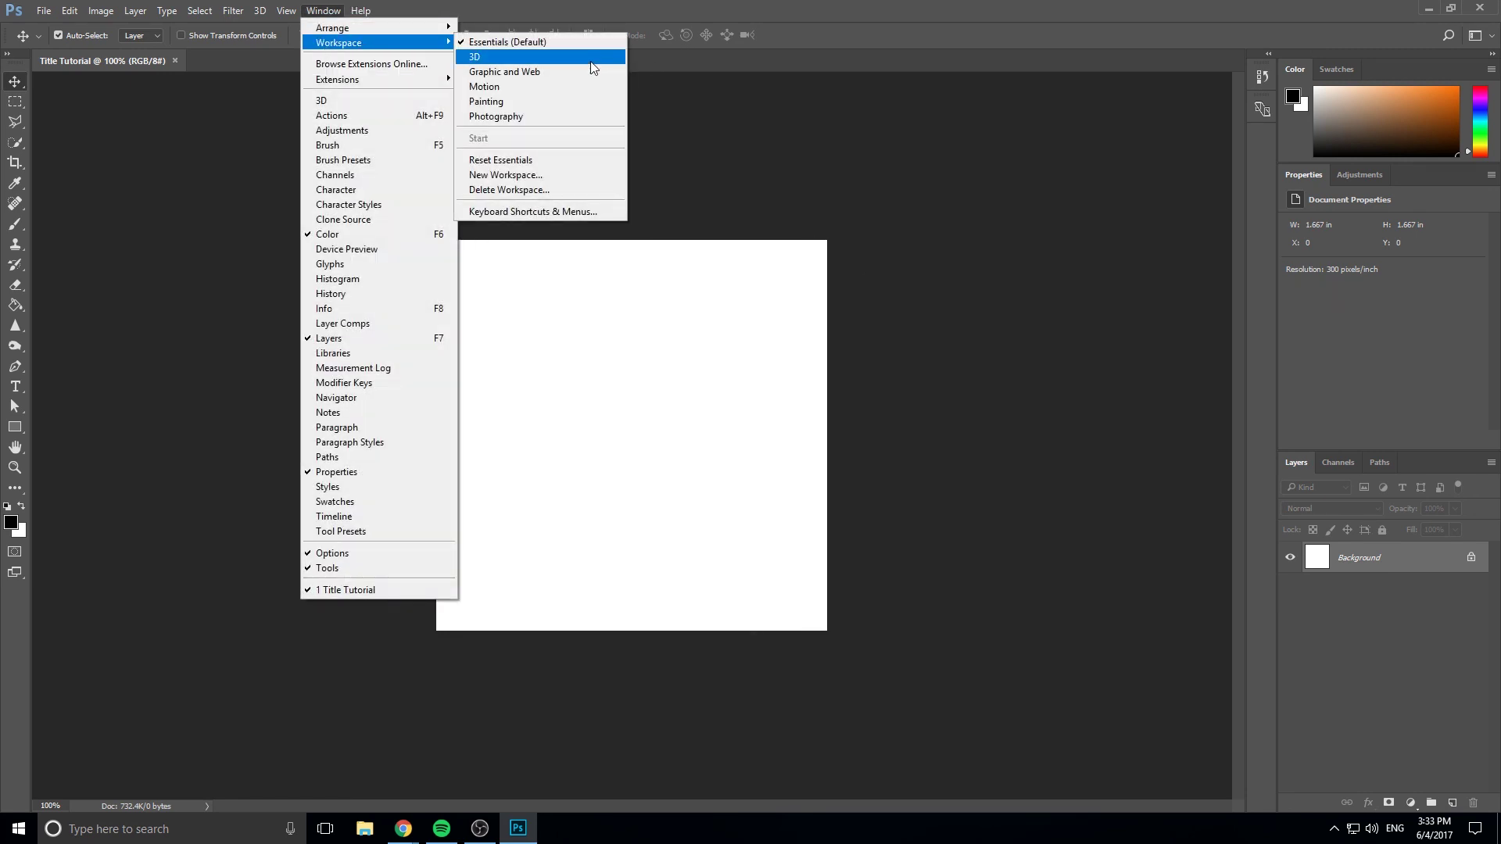
left_click(589, 57)
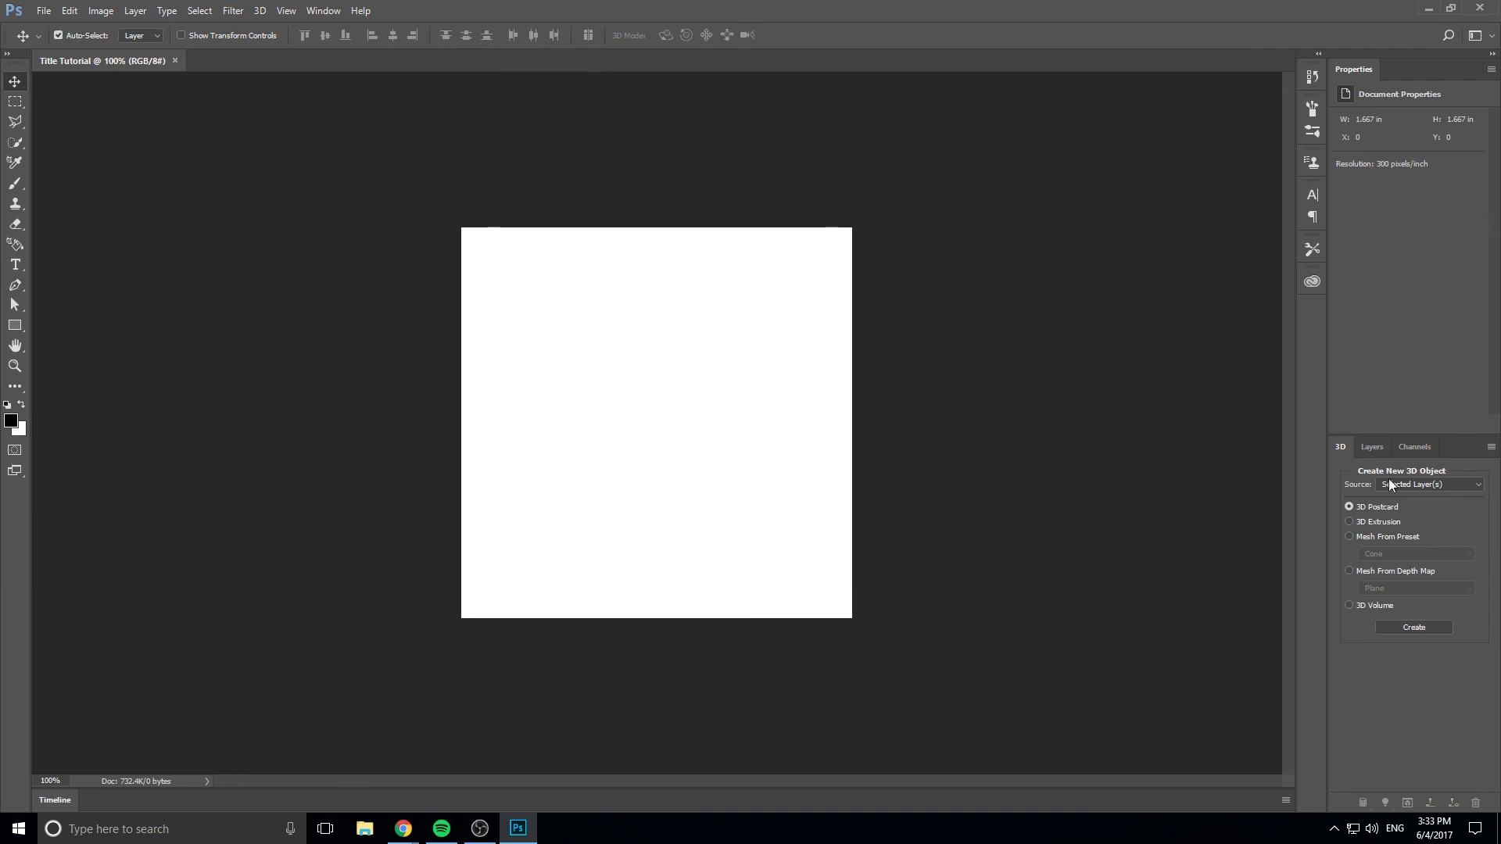
left_click(336, 14)
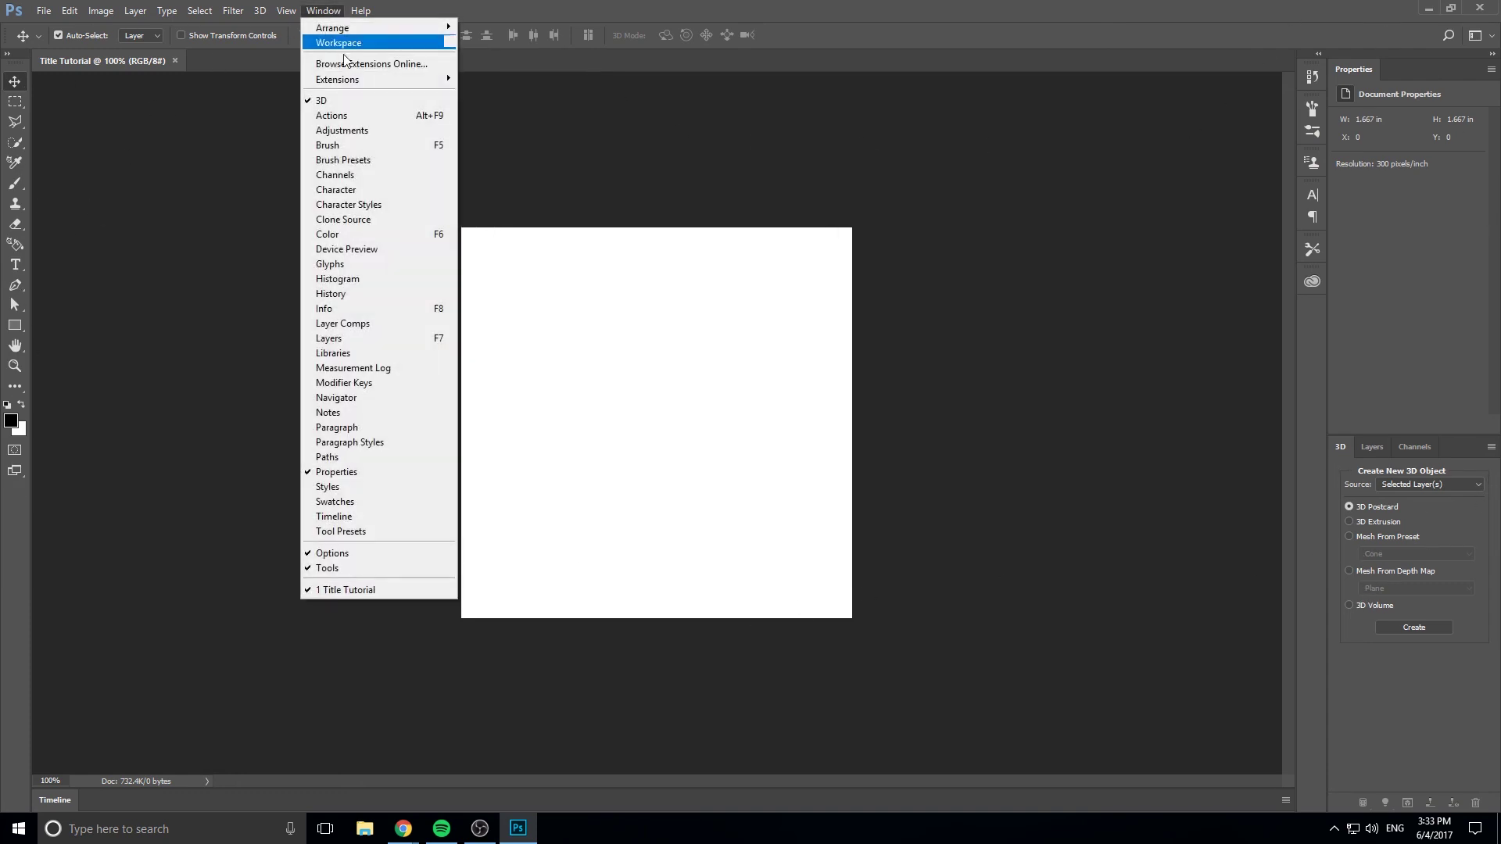
Switch back to the Essentials (Default) workspace.
mouse_move(337, 43)
left_click(558, 46)
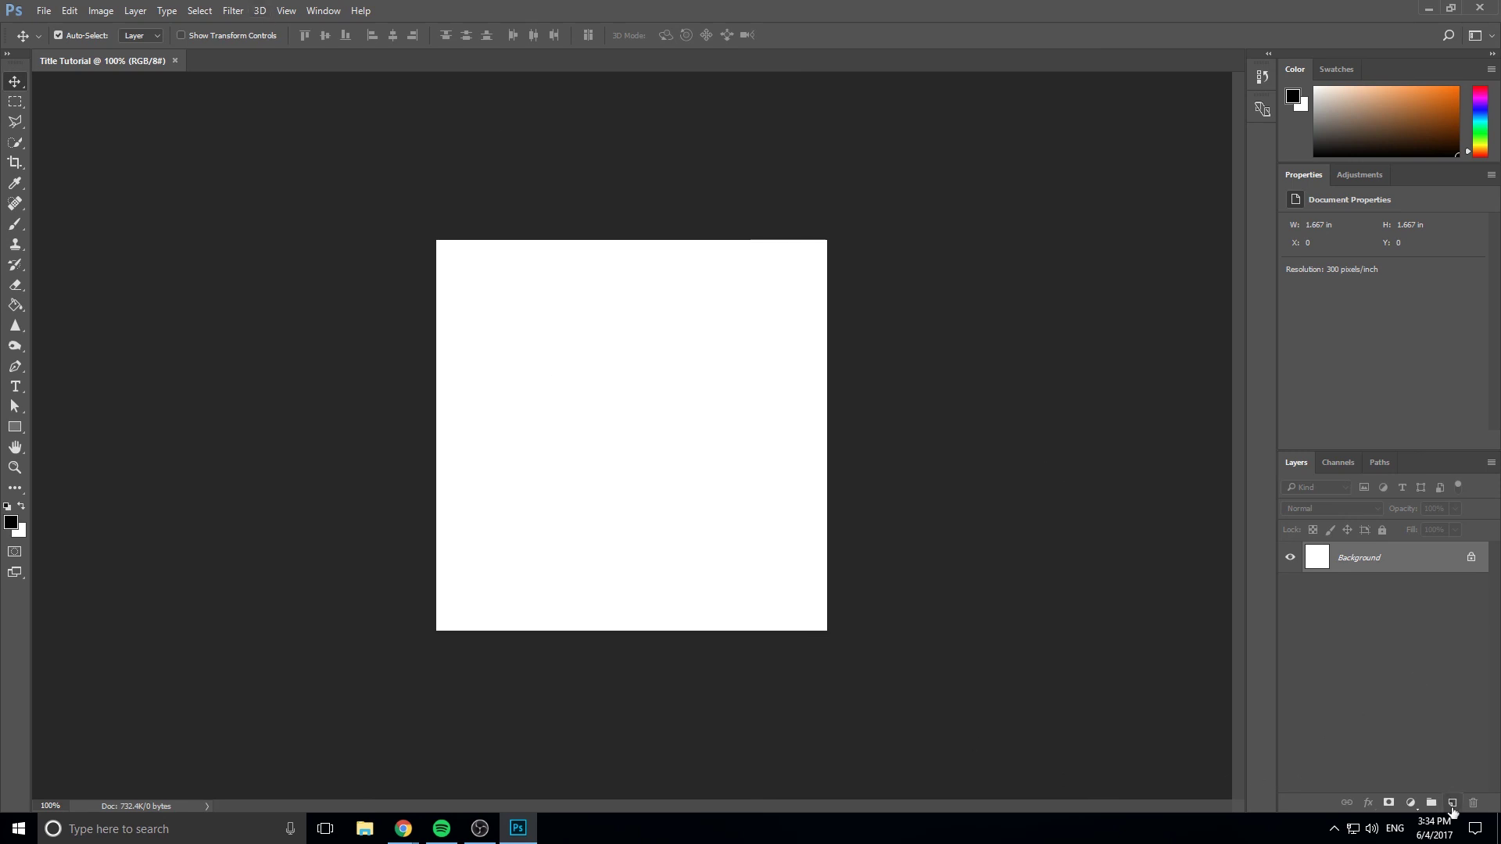
Add an empty Layer 1 above Background, glancing at Layer > New without using it.
left_click(1452, 805)
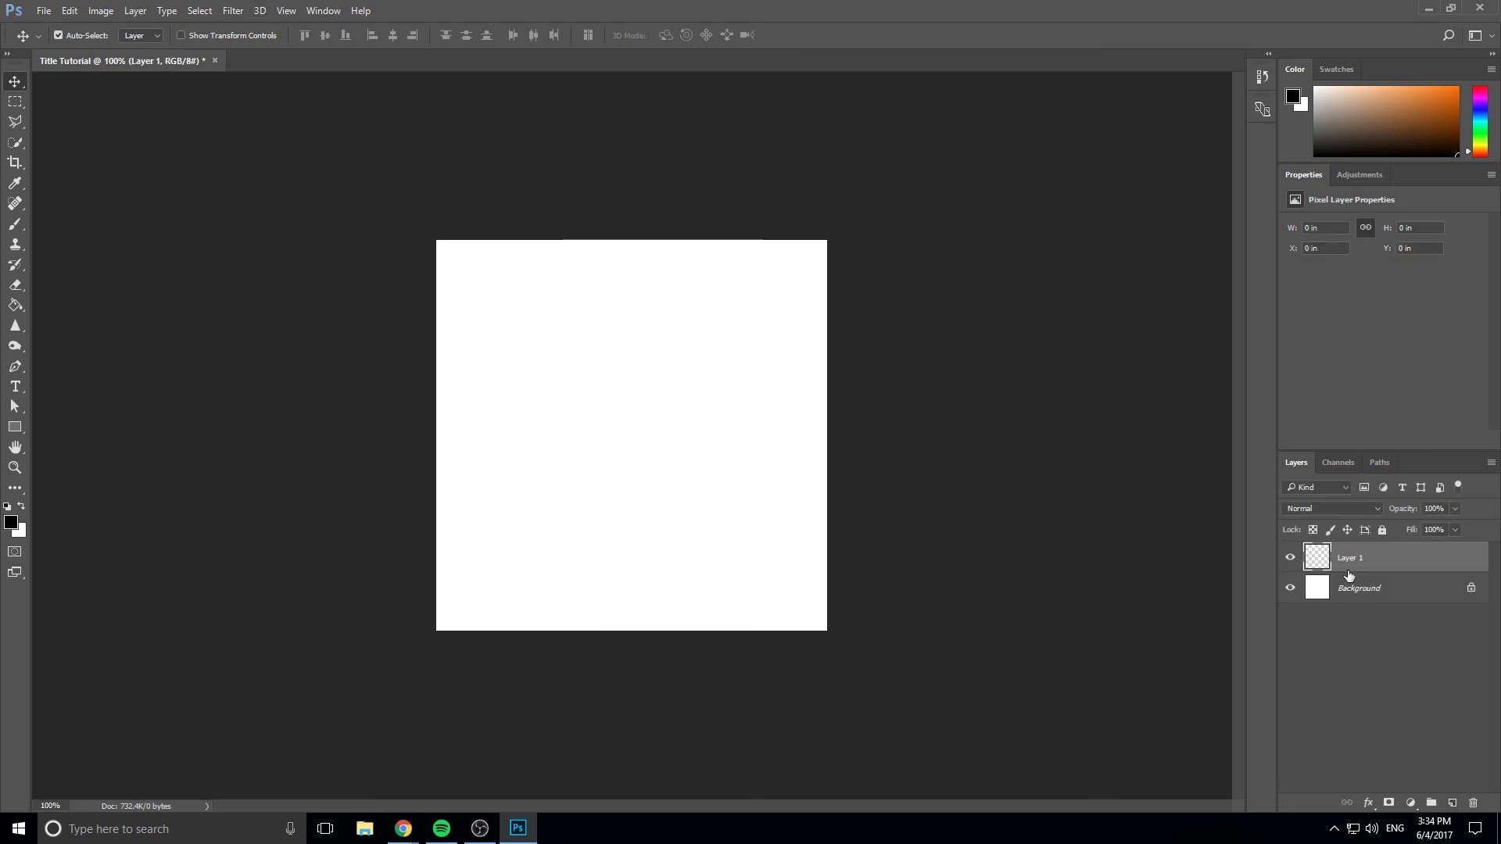
left_click(134, 10)
mouse_move(145, 30)
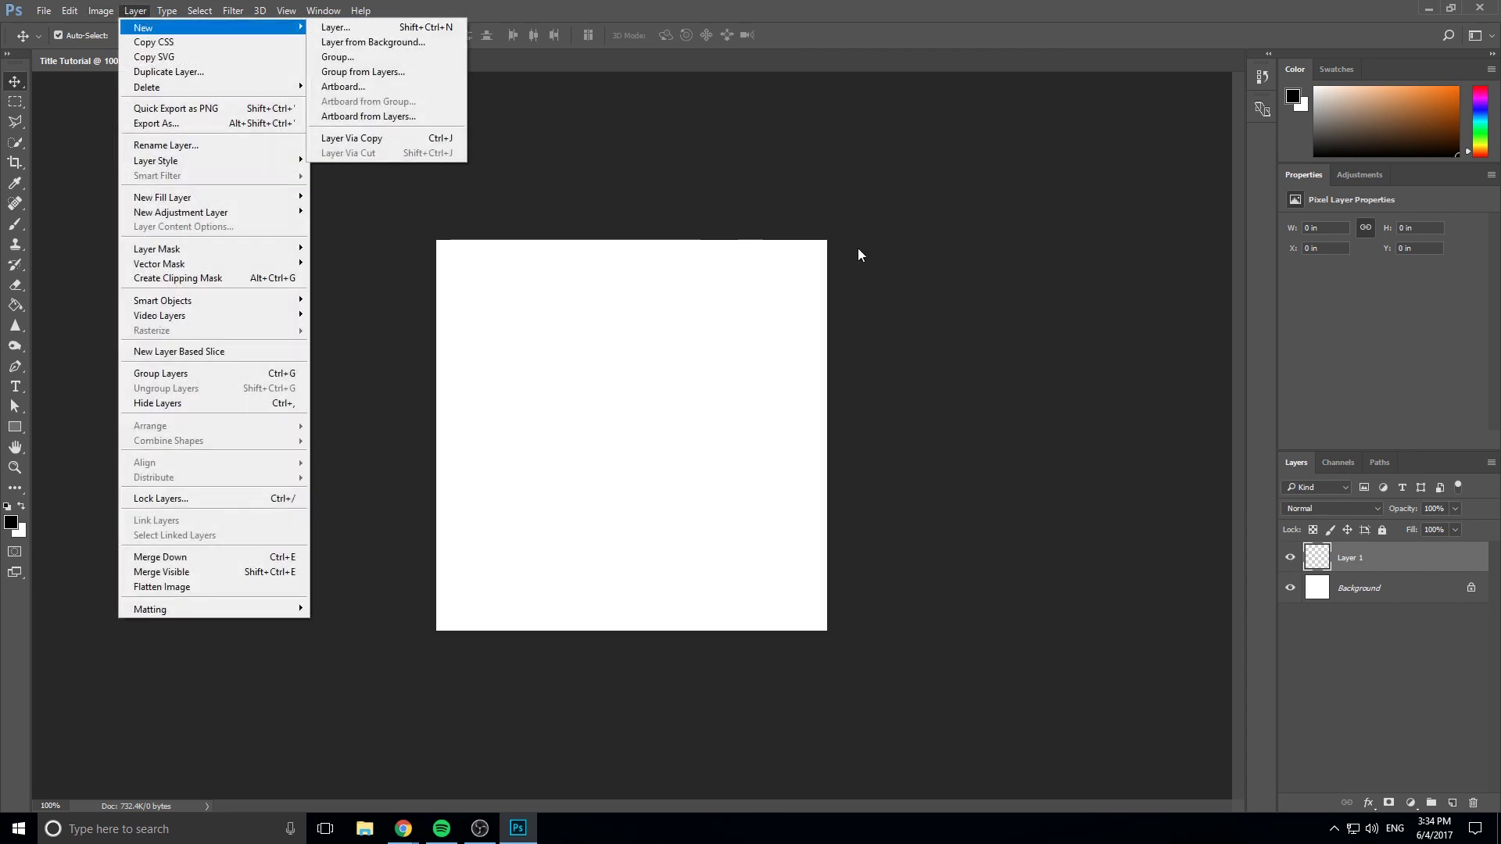
left_click(1357, 646)
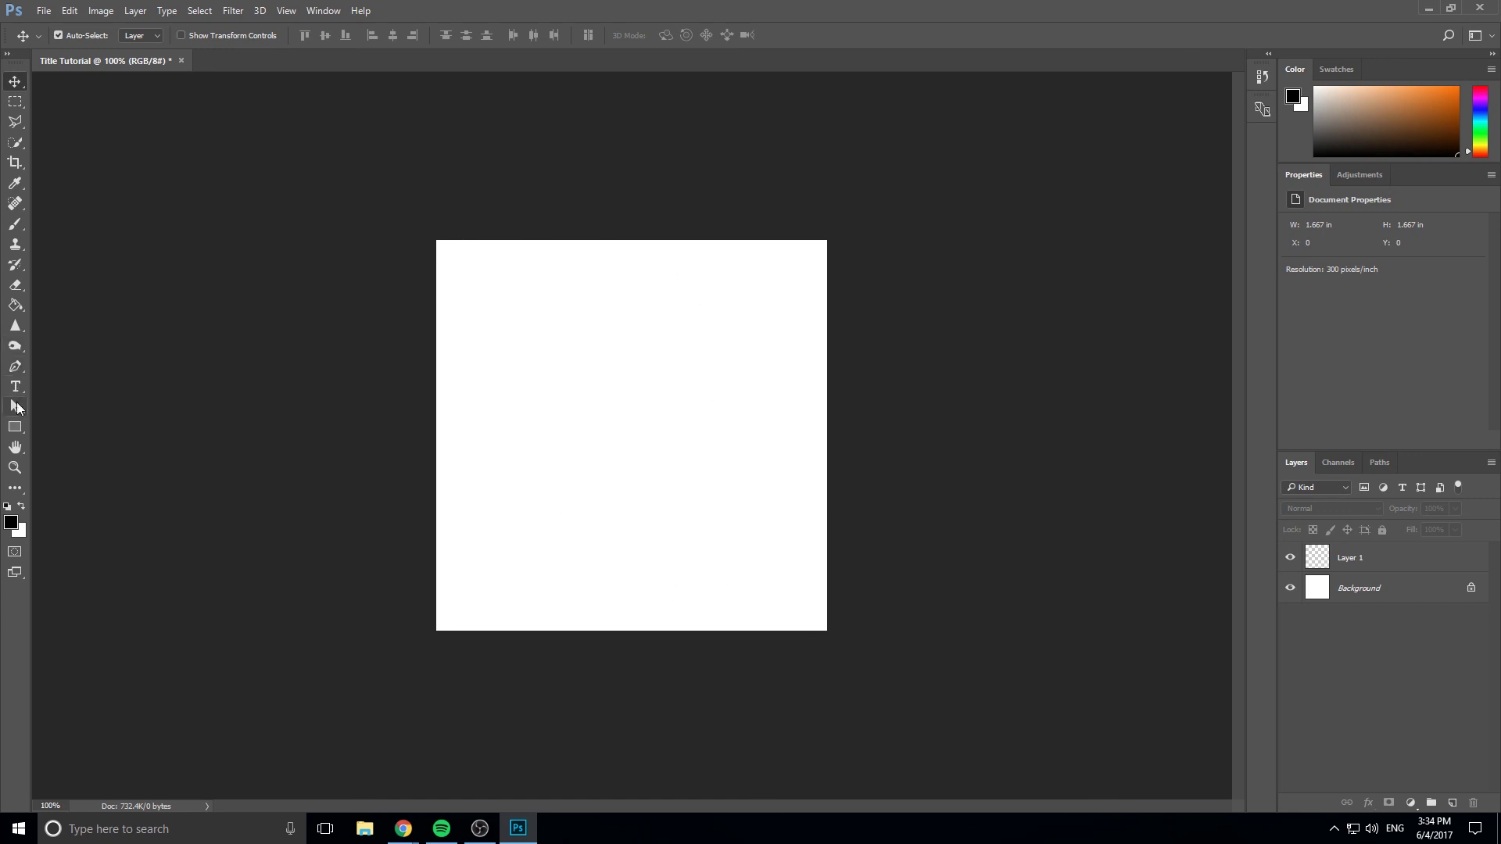
Draw a black rectangle across the canvas's upper area.
left_click(15, 429)
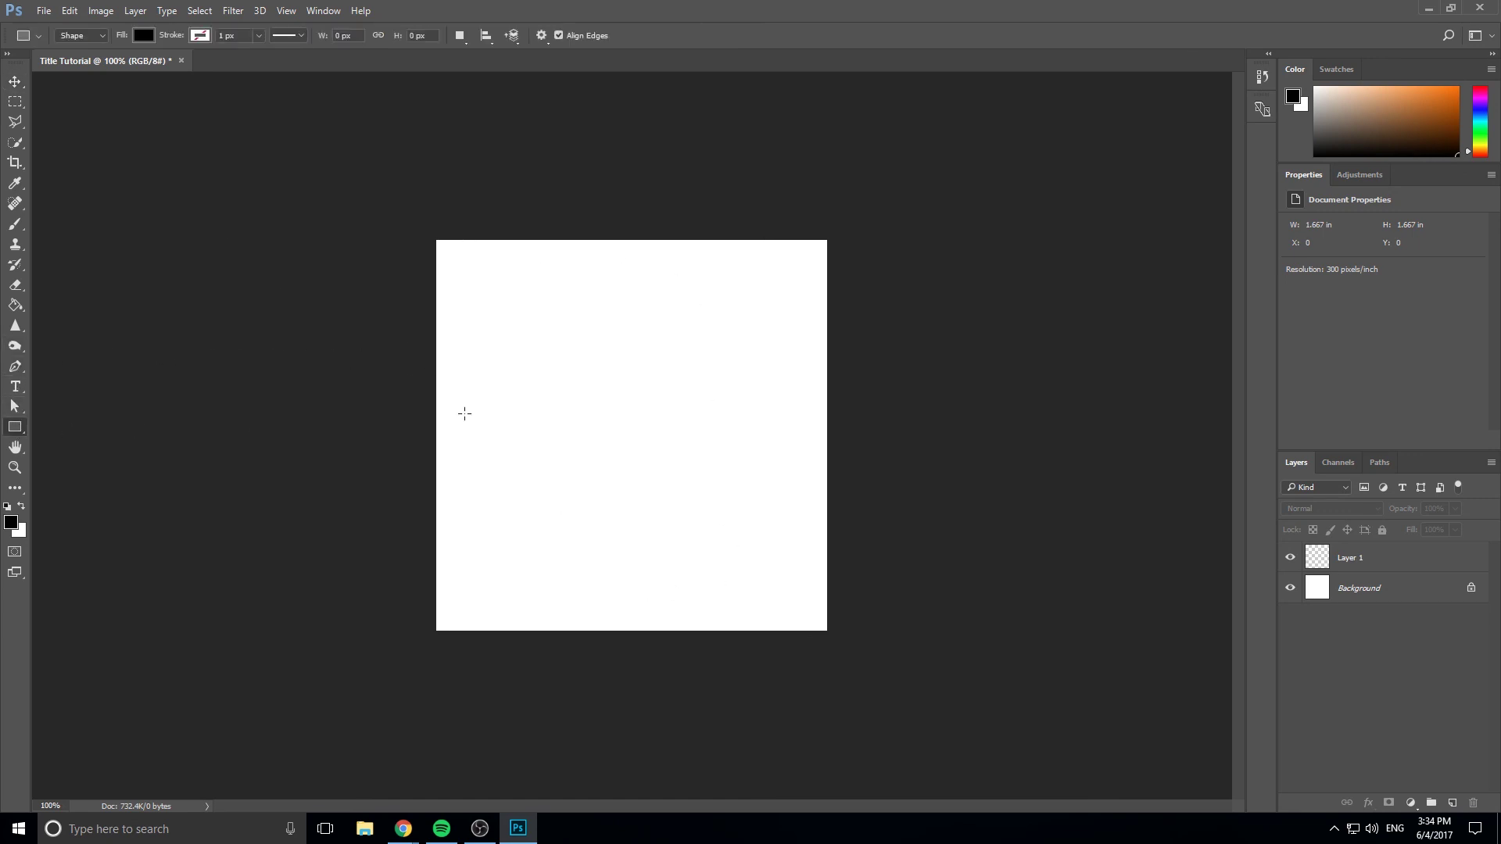
left_click_drag(476, 285, 801, 439)
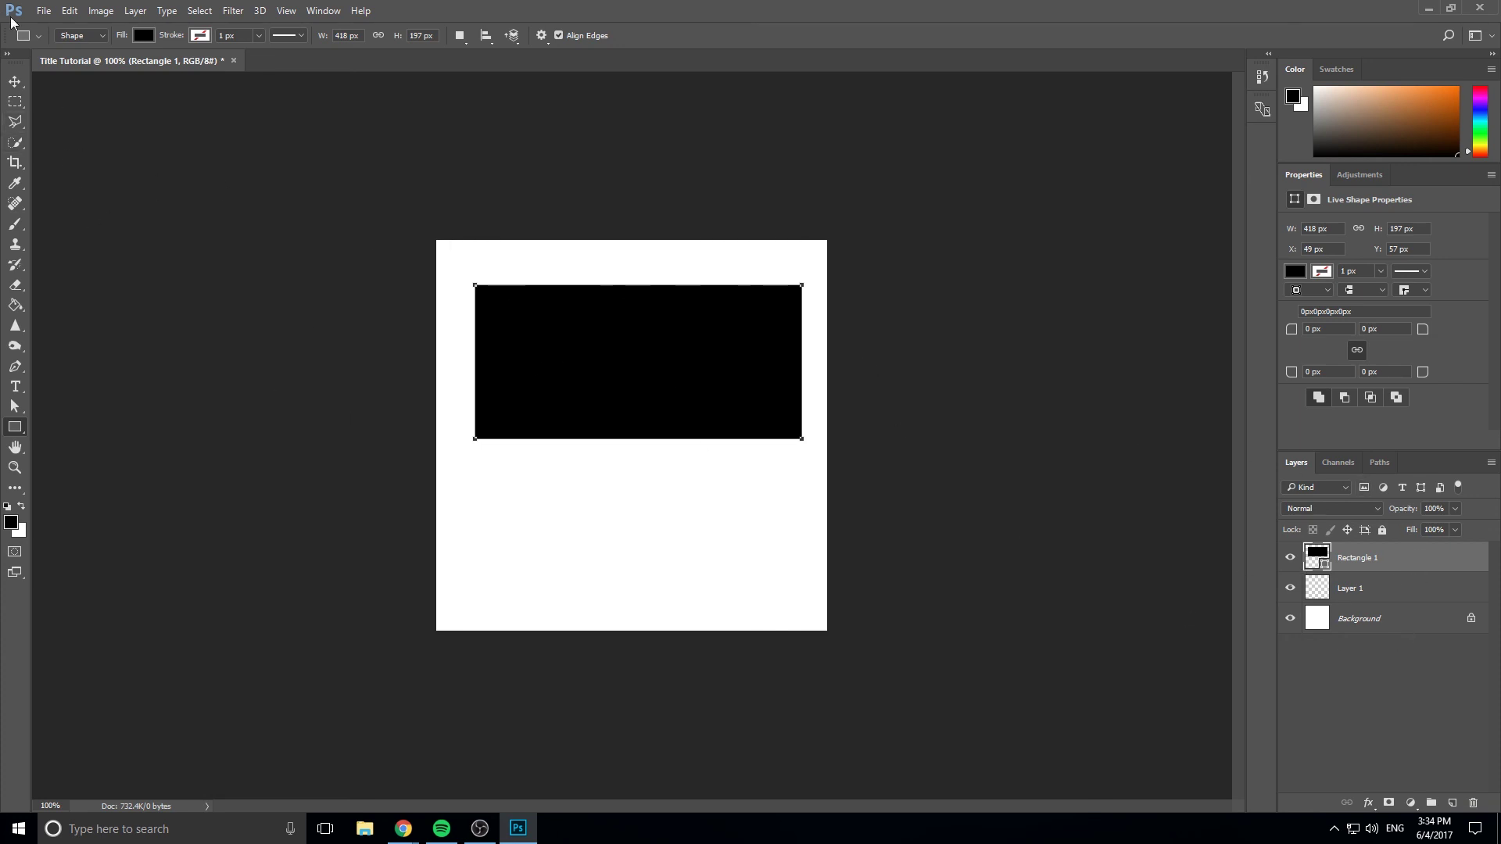
left_click(15, 80)
Convert the rectangle to a smart object and apply a Shear smart filter.
left_click(200, 10)
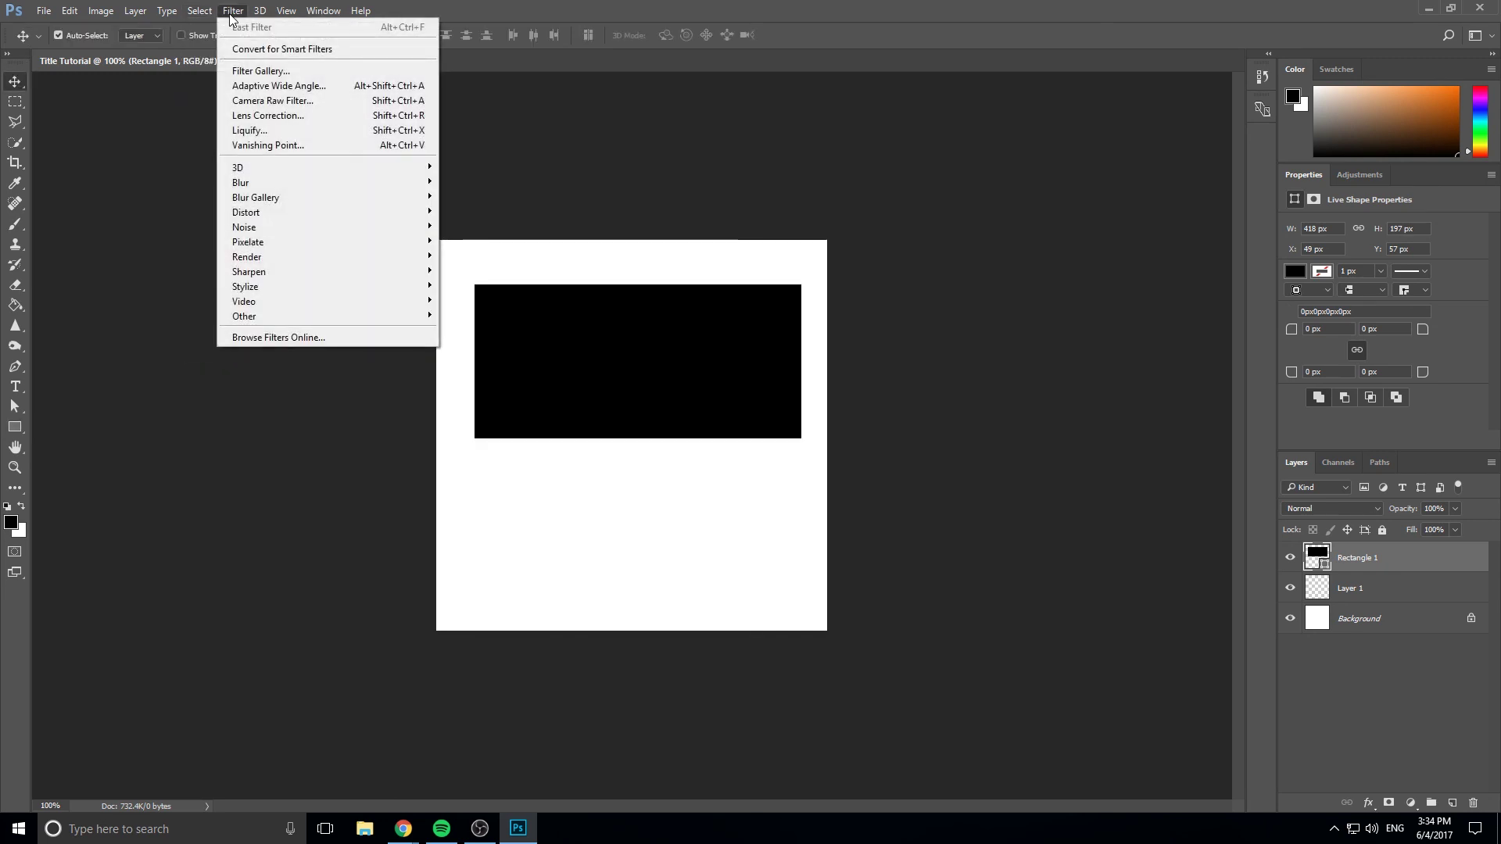
mouse_move(275, 218)
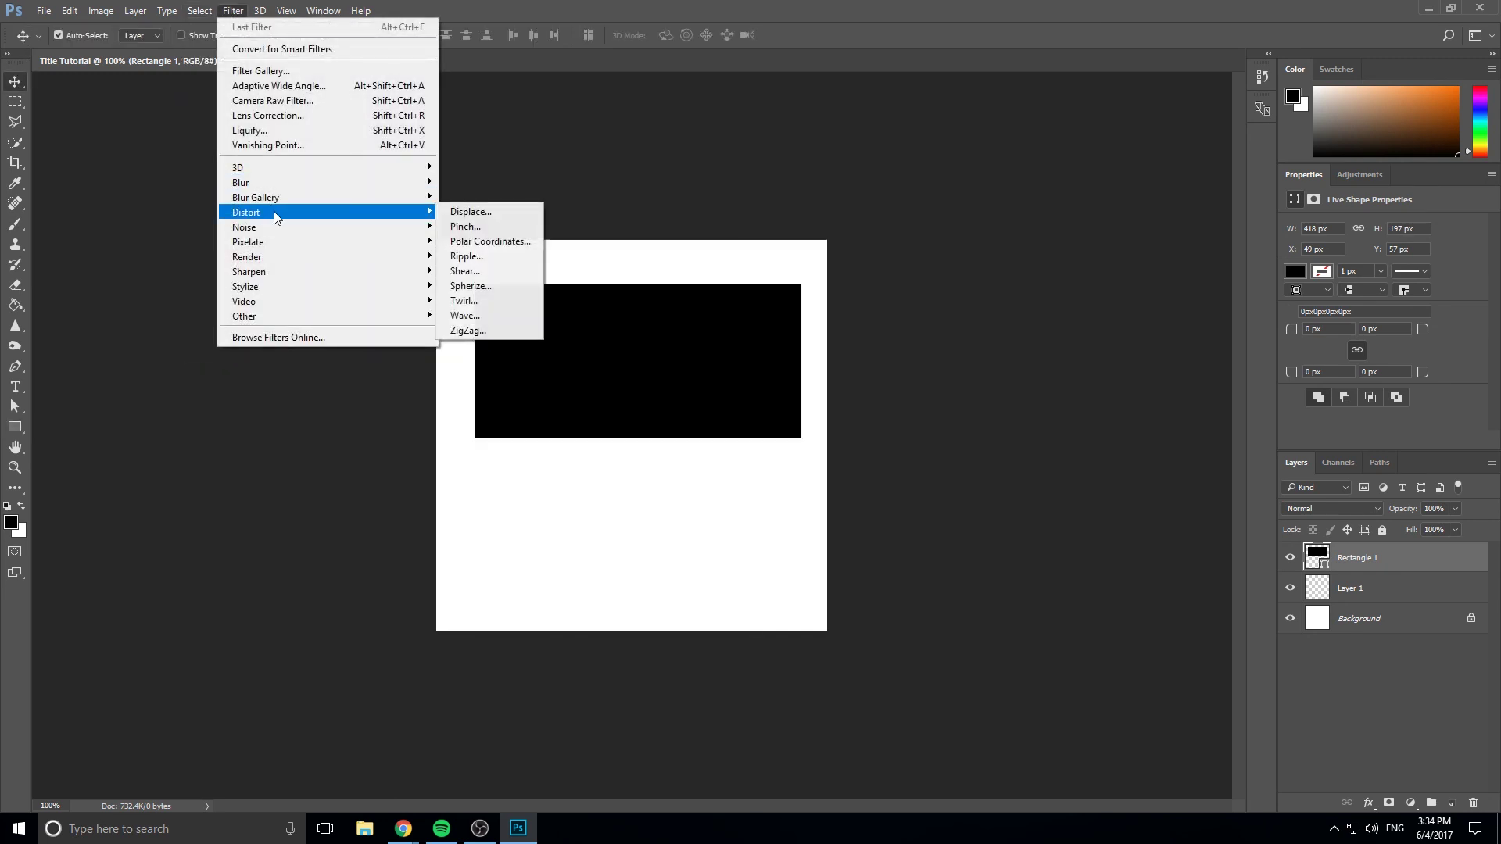
left_click(534, 271)
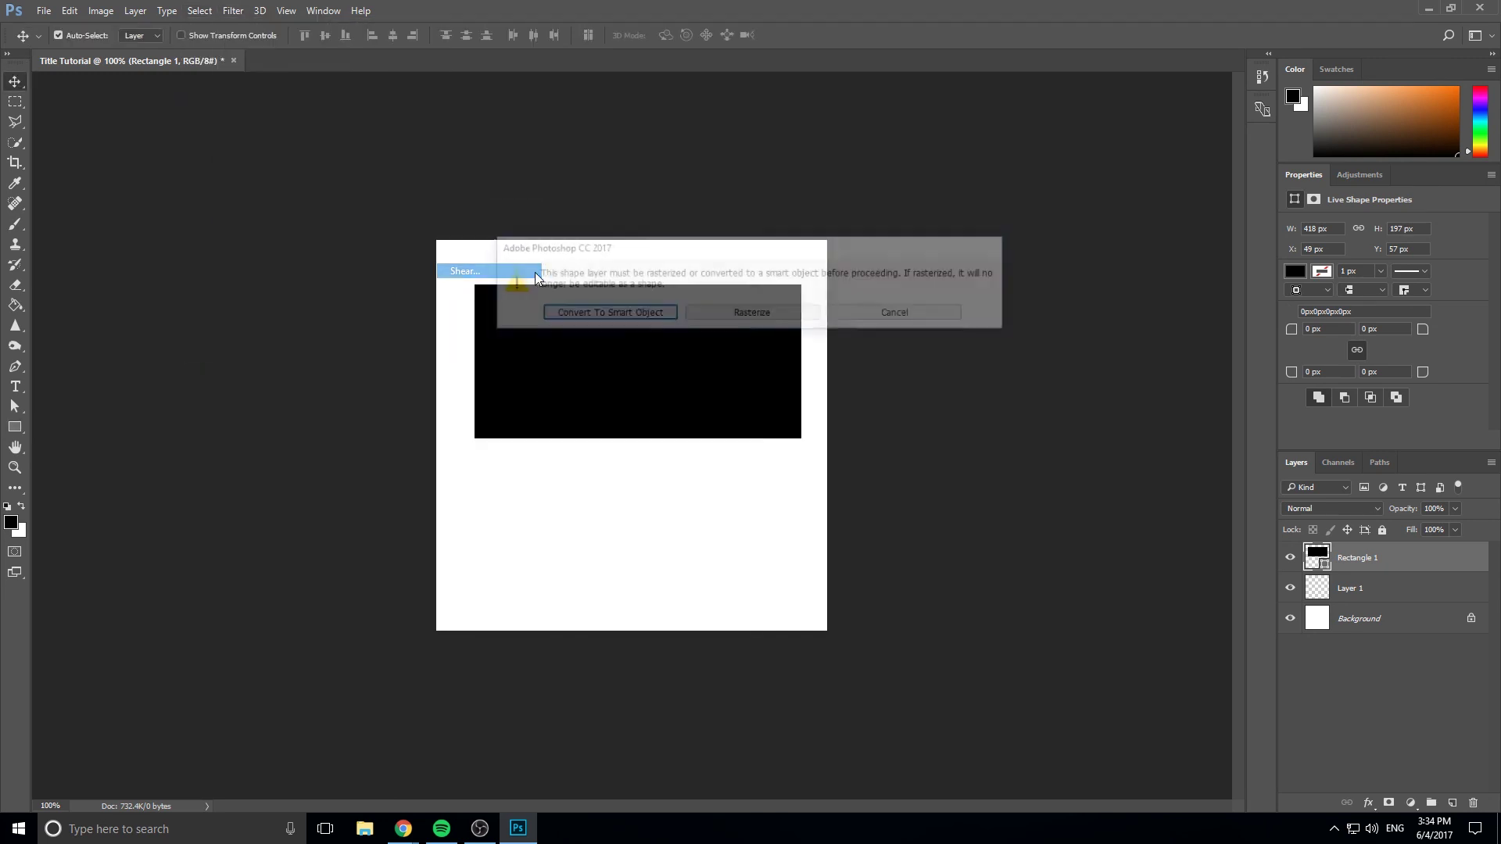
left_click(646, 316)
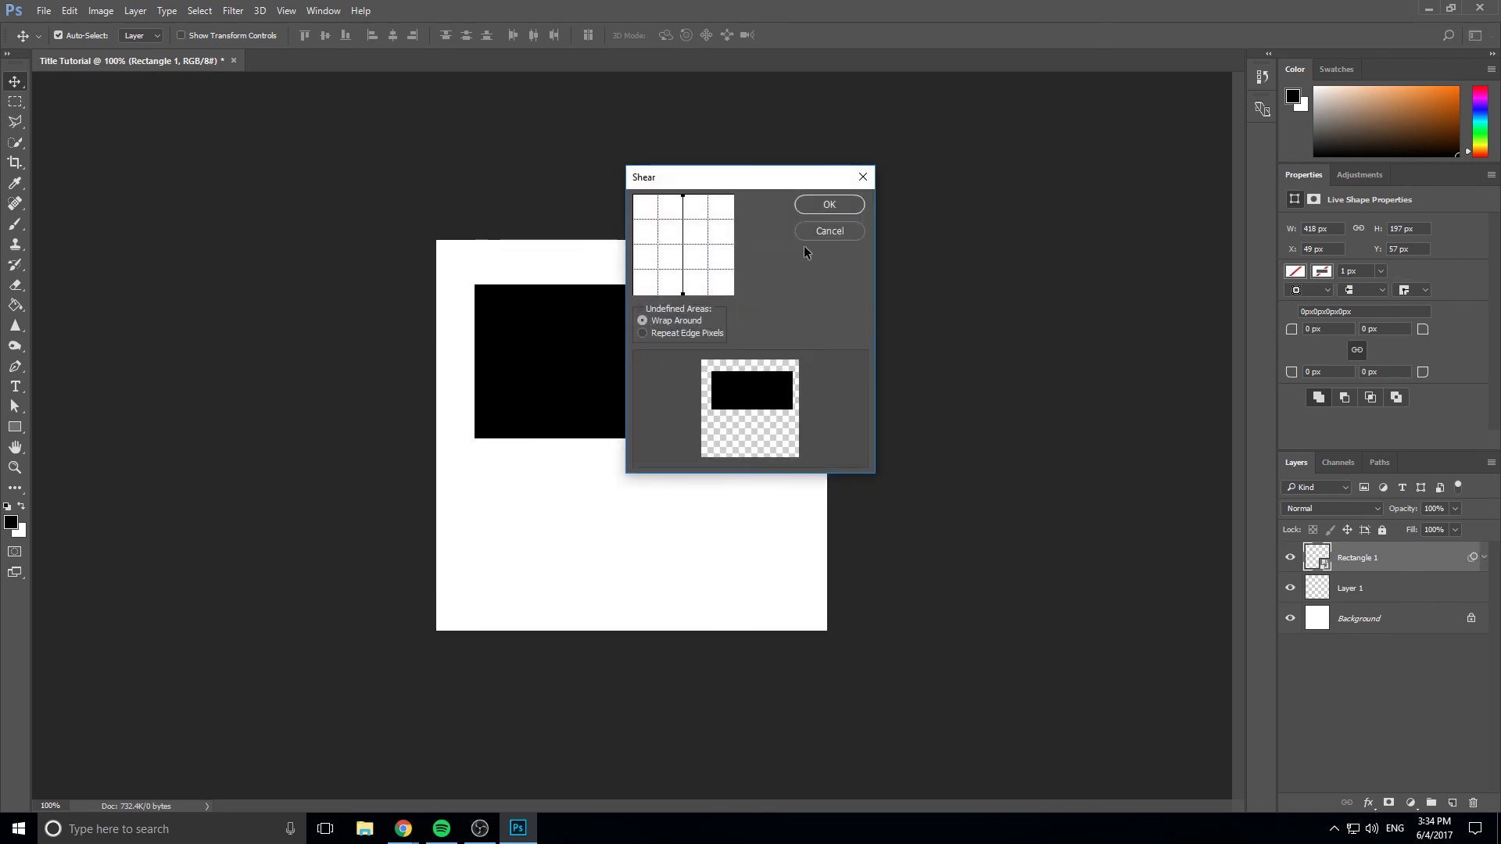
left_click(827, 204)
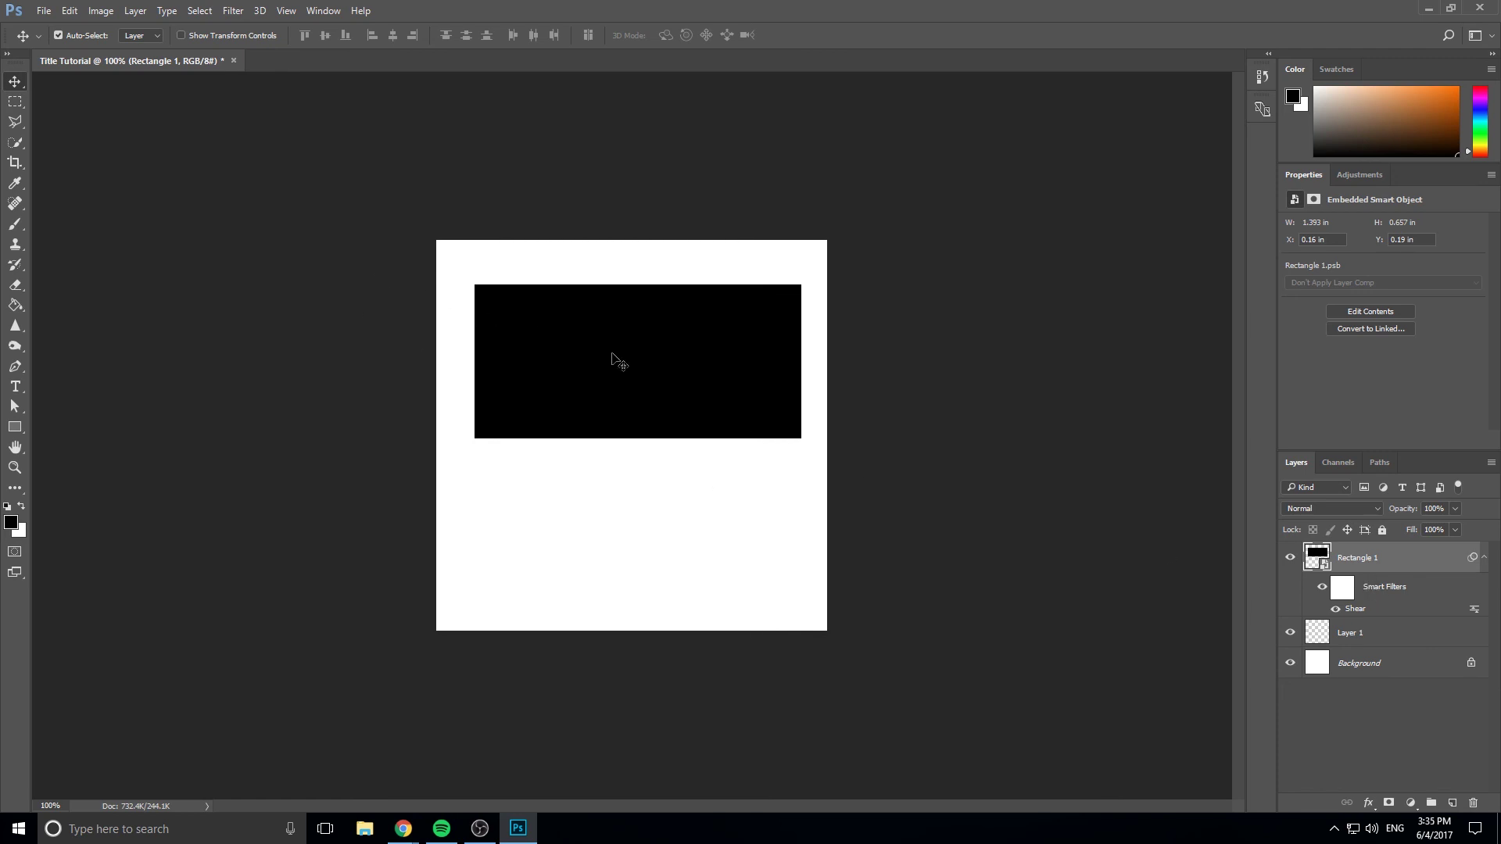
Nudge the black rectangle slightly up and left with the Move tool.
mouse_move(614, 357)
left_mouse_down()
mouse_move(601, 357)
mouse_move(608, 341)
left_mouse_up()
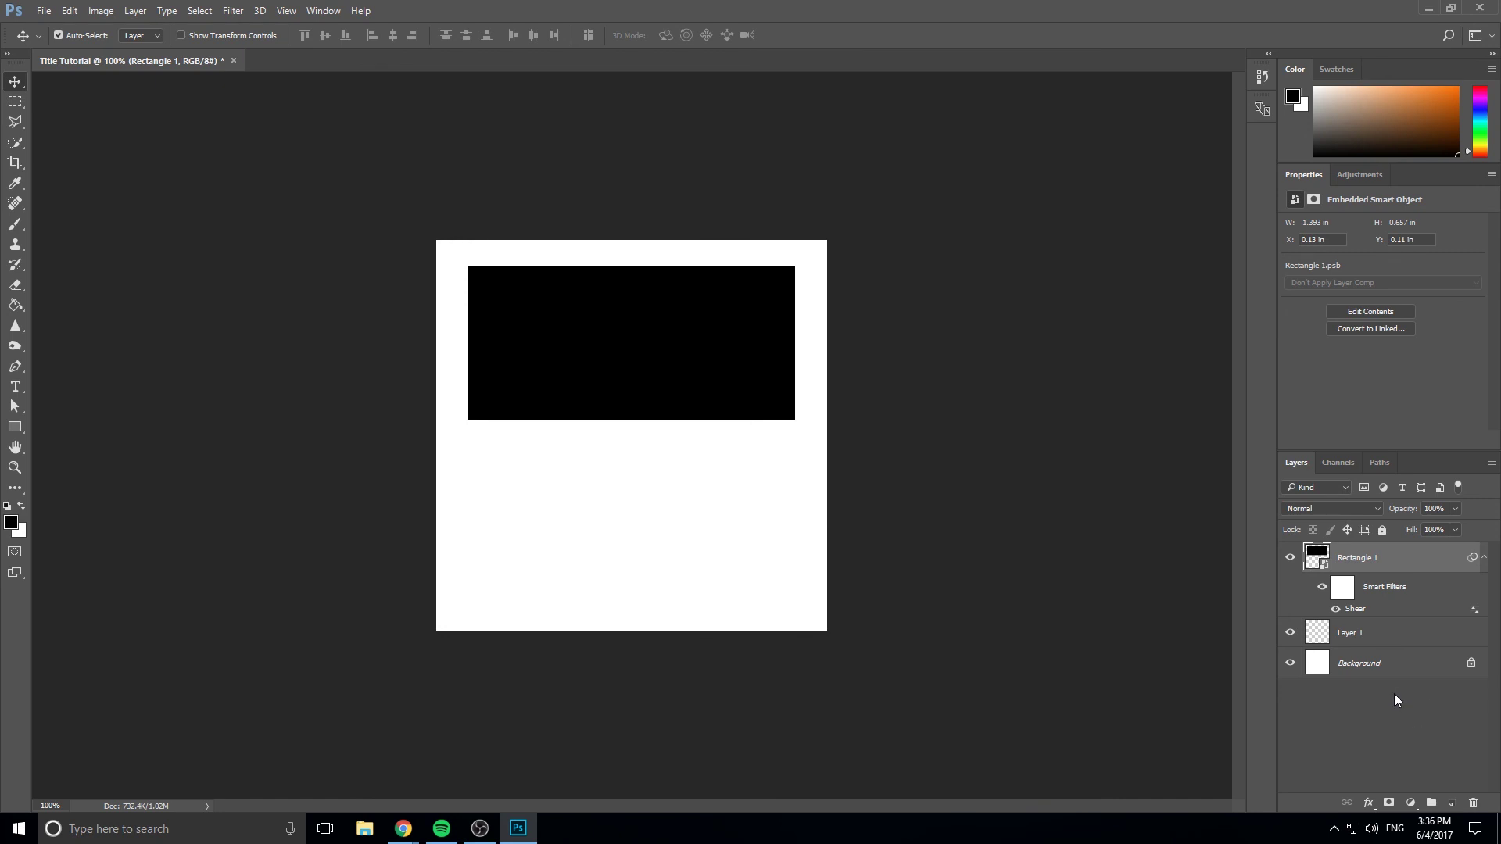
Delete the Rectangle 1 layer and Layer 1 from the Layers panel.
left_click(1431, 803)
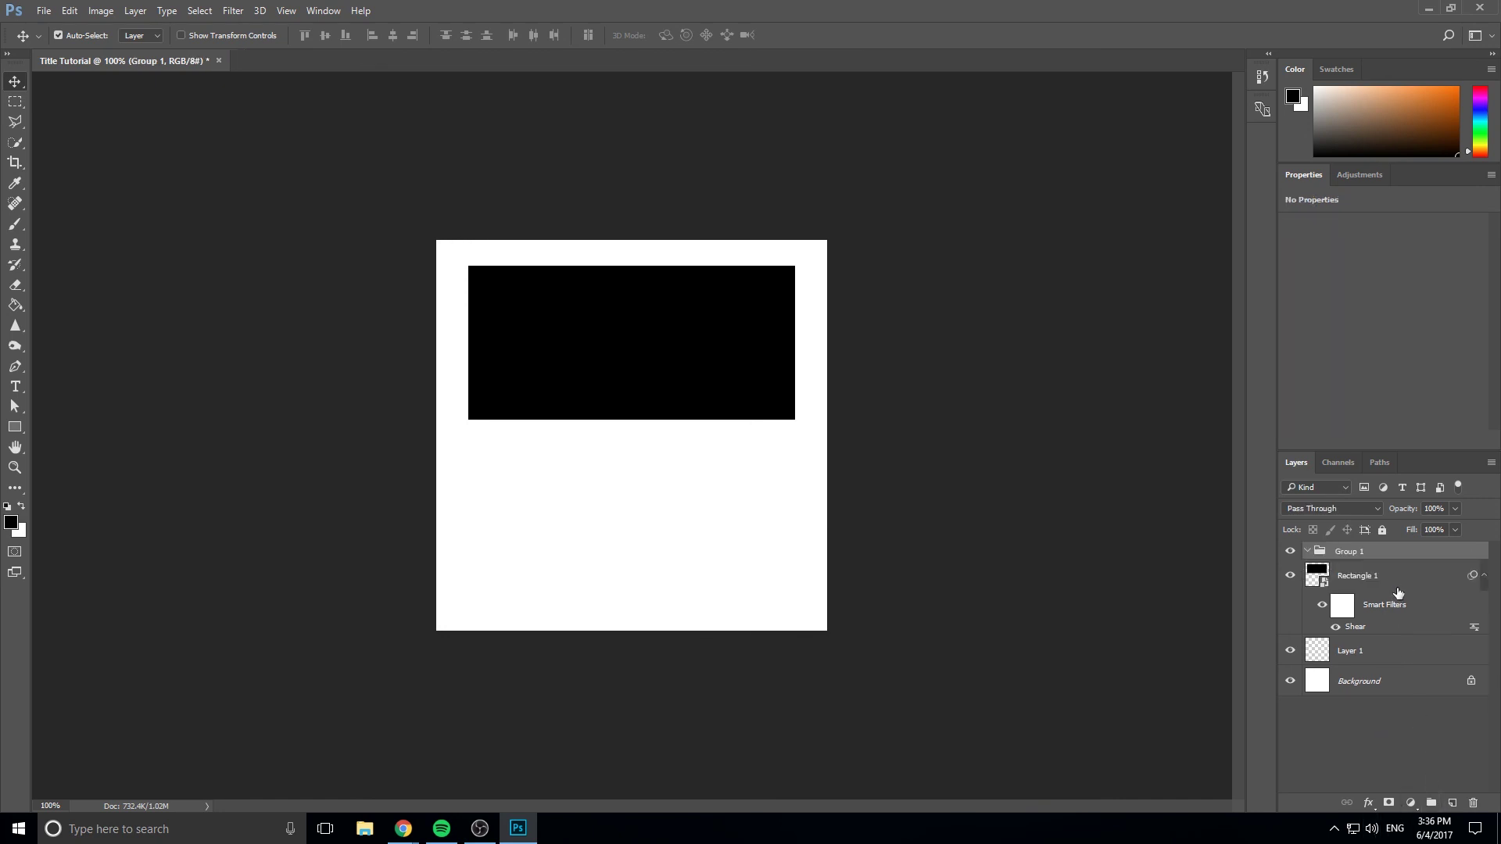
left_click_drag(1394, 584, 1475, 803)
left_click_drag(1382, 577, 1475, 801)
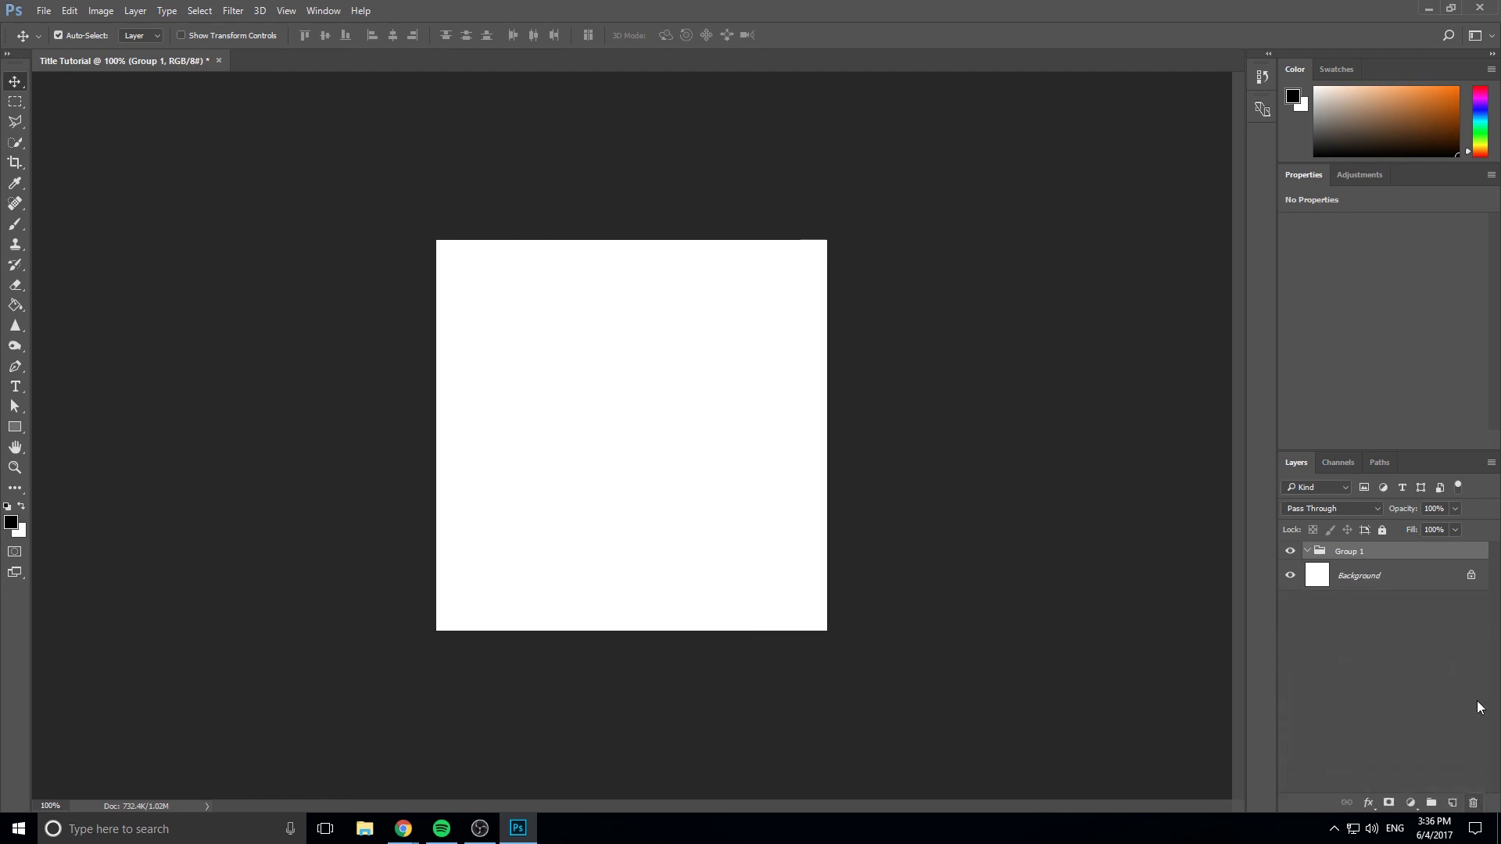
Unlock and delete the Background layer, then set the Layers panel to Medium Thumbnails.
left_click(1471, 577)
left_click_drag(1360, 578, 1474, 803)
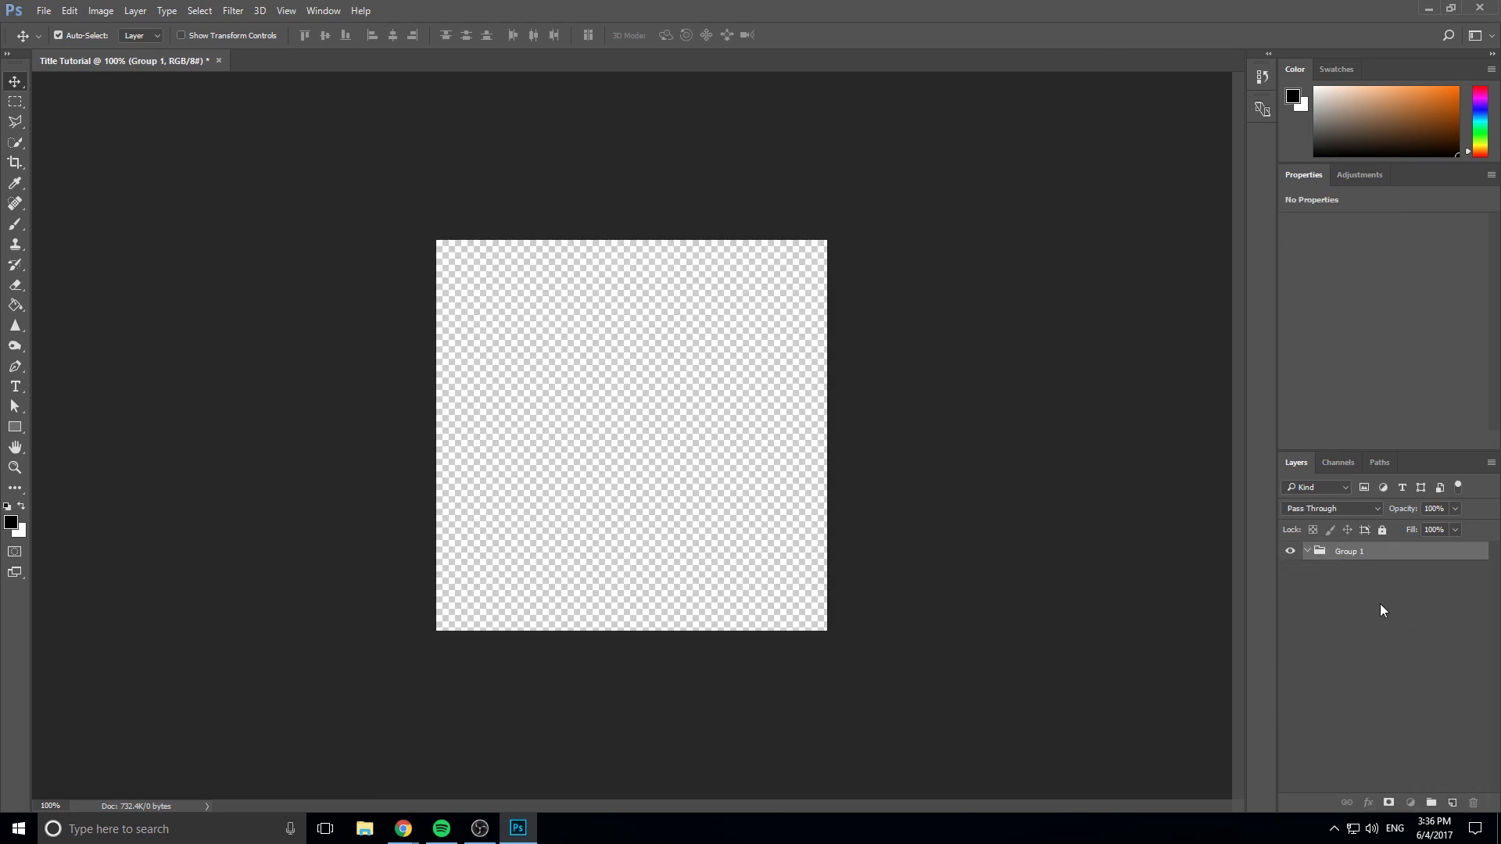
right_click(1381, 611)
left_click(1362, 646)
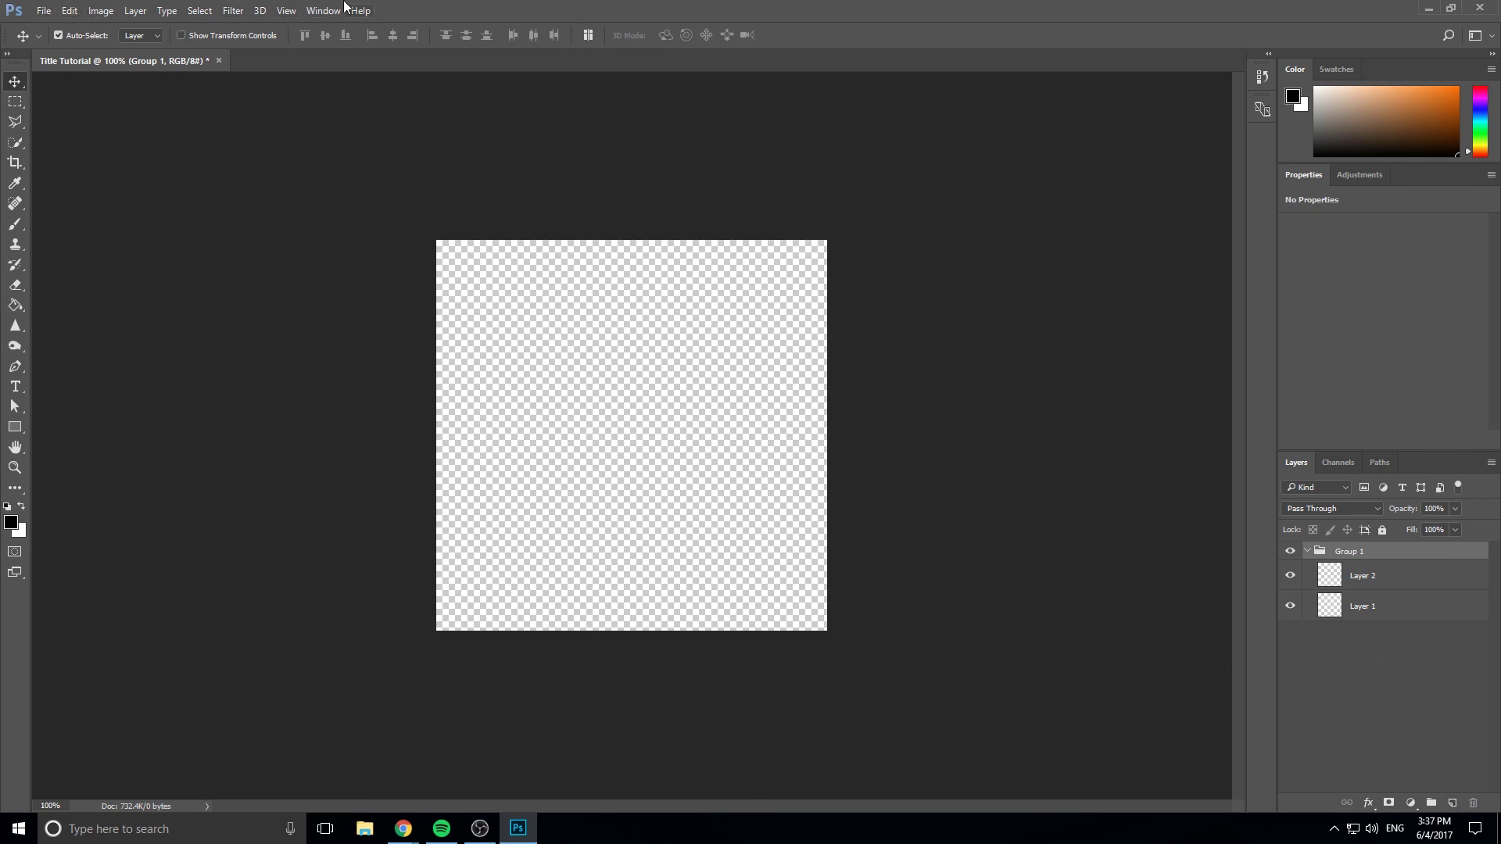
Look through the File and Edit menus, then bring up the Image menu.
left_click(39, 9)
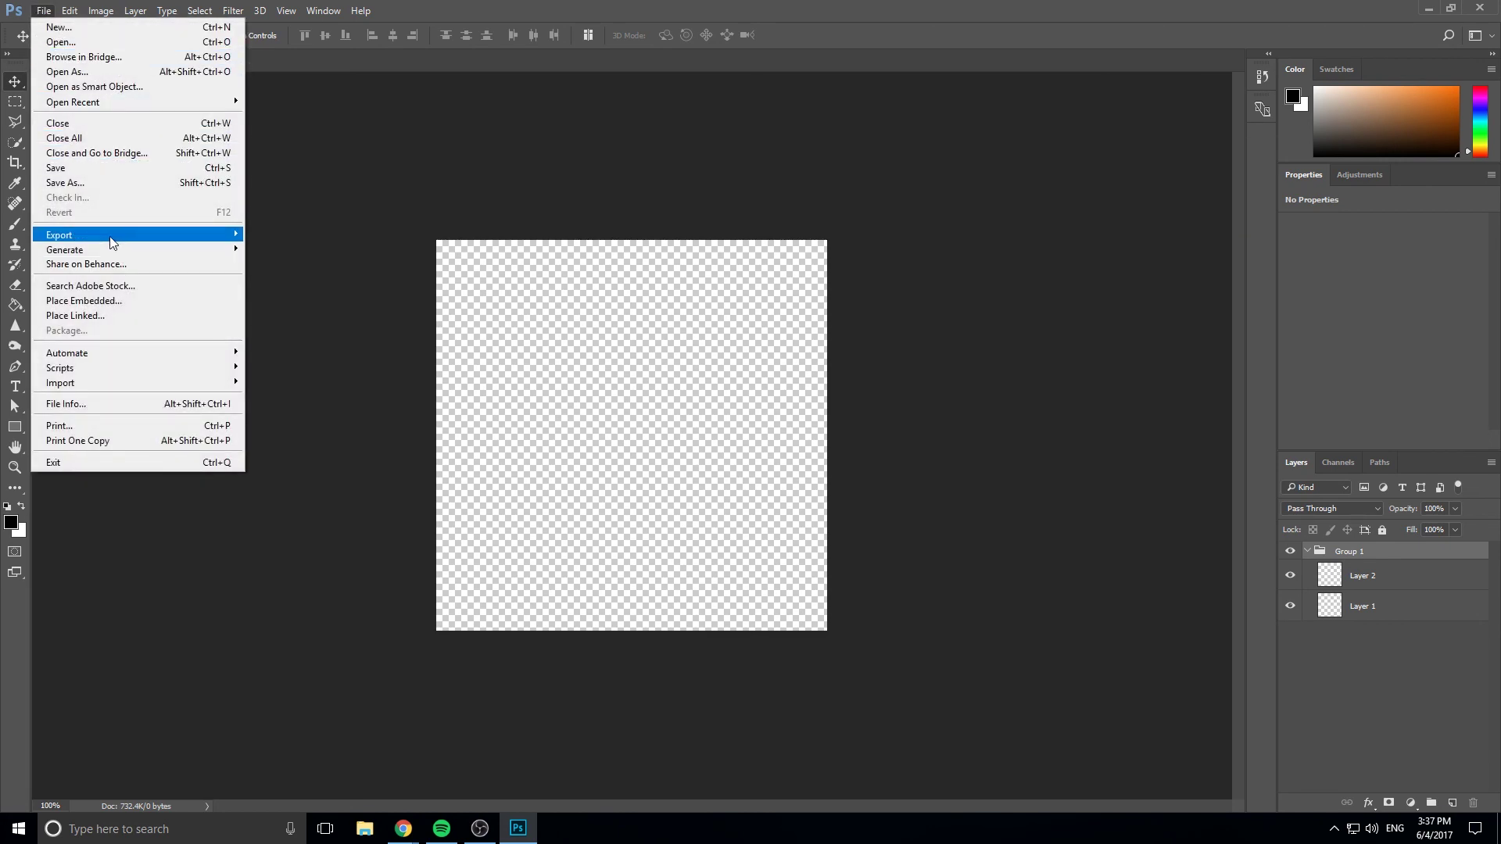
mouse_move(111, 239)
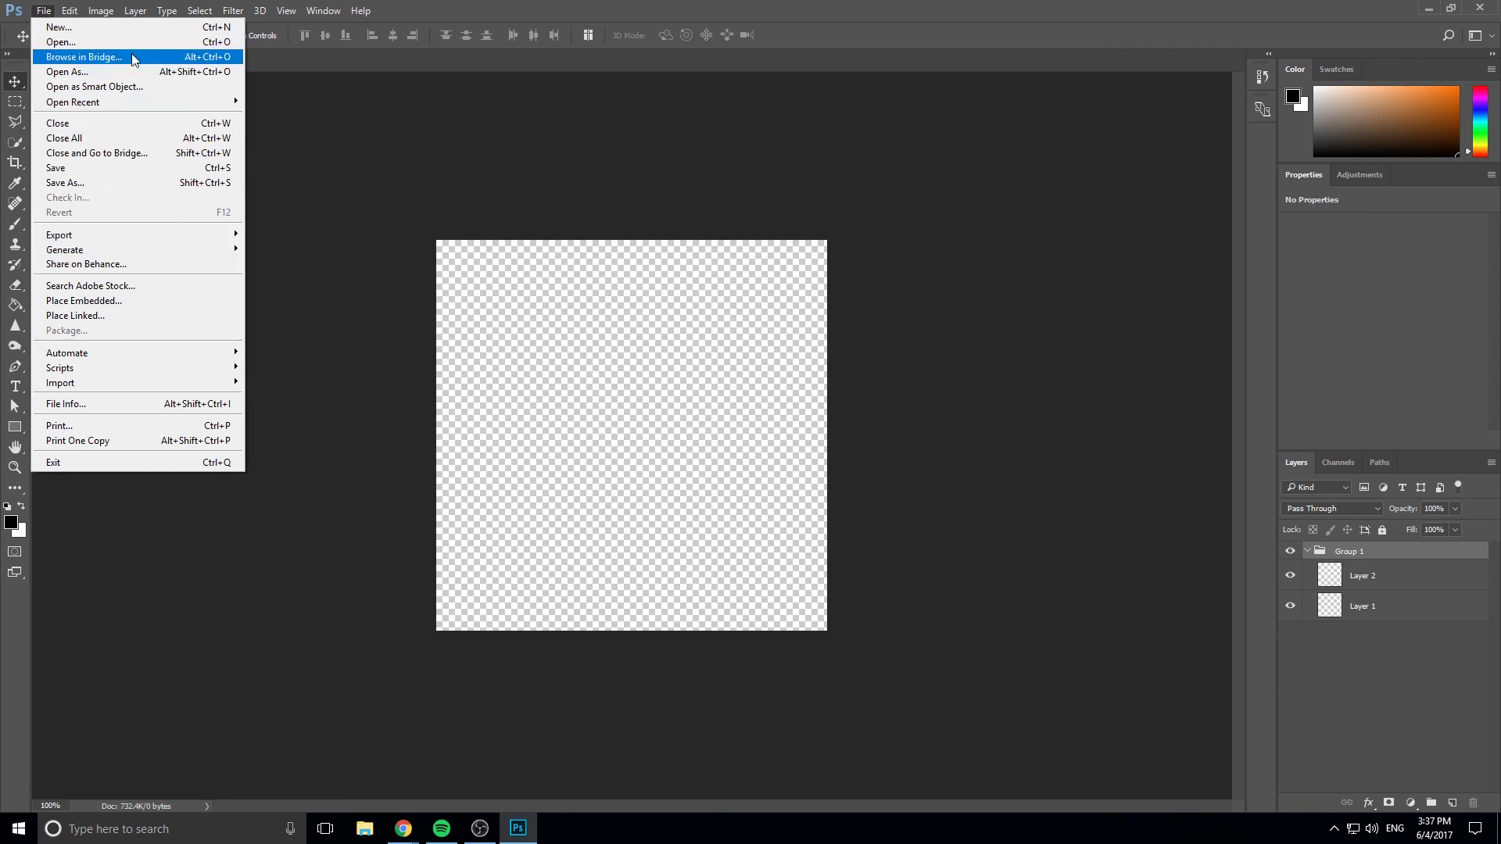
mouse_move(70, 11)
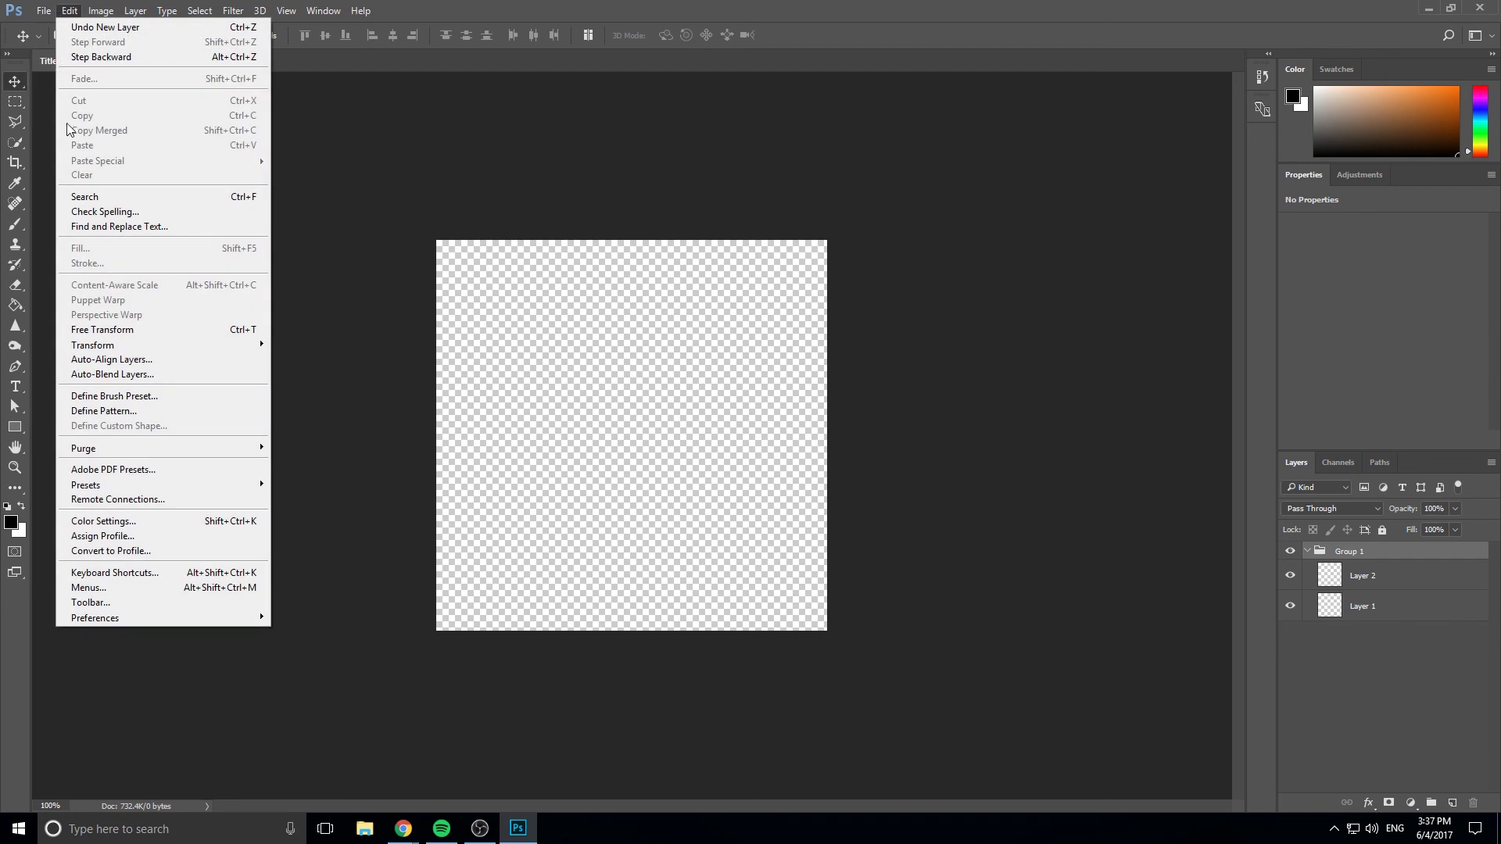
mouse_move(110, 349)
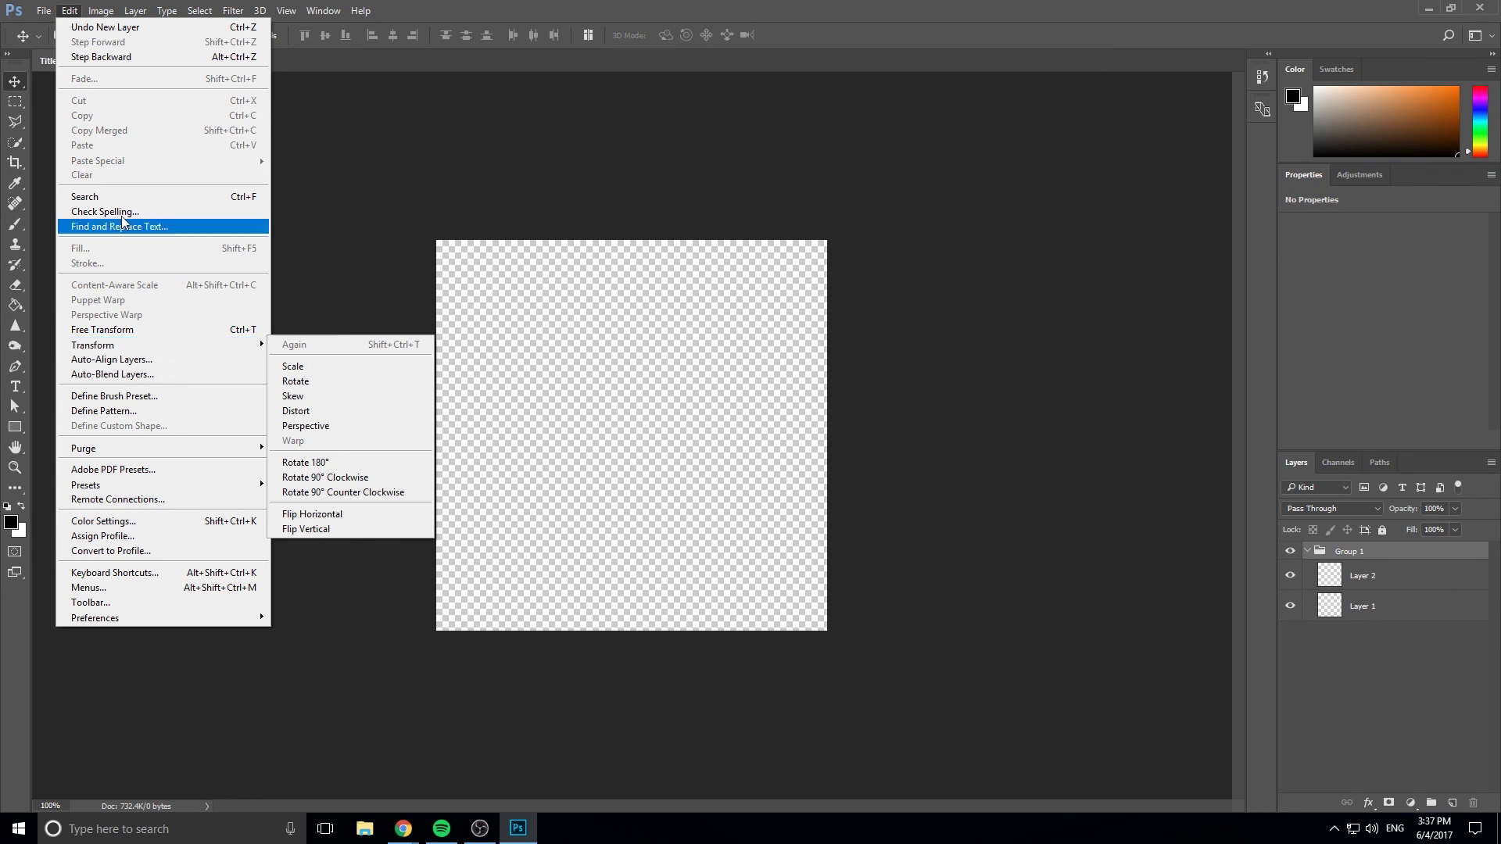
mouse_move(101, 9)
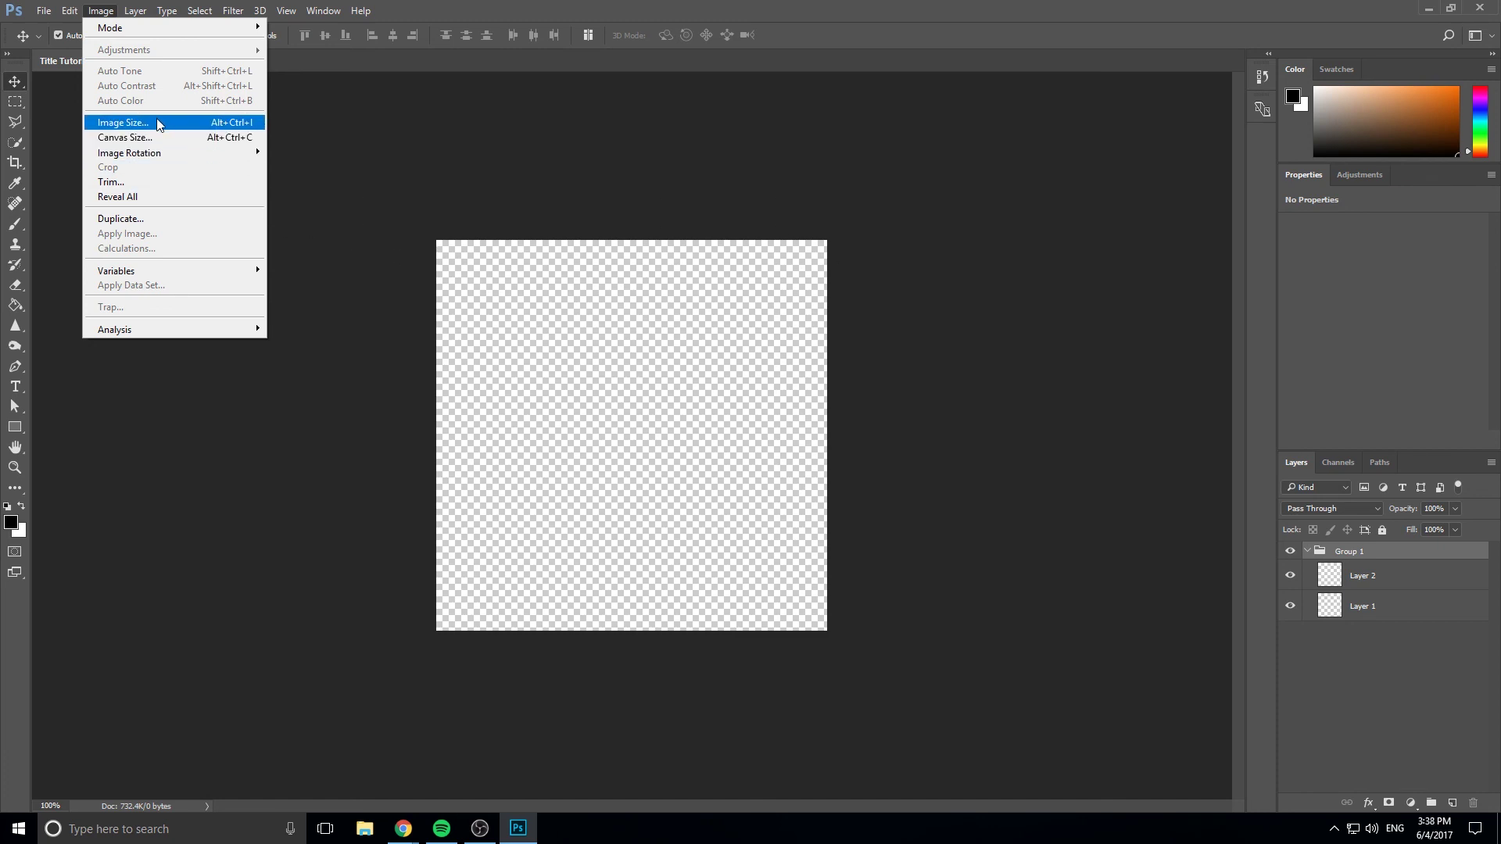
Set the canvas width to 450 pixels in Canvas Size and accept the clipping warning.
left_click(153, 142)
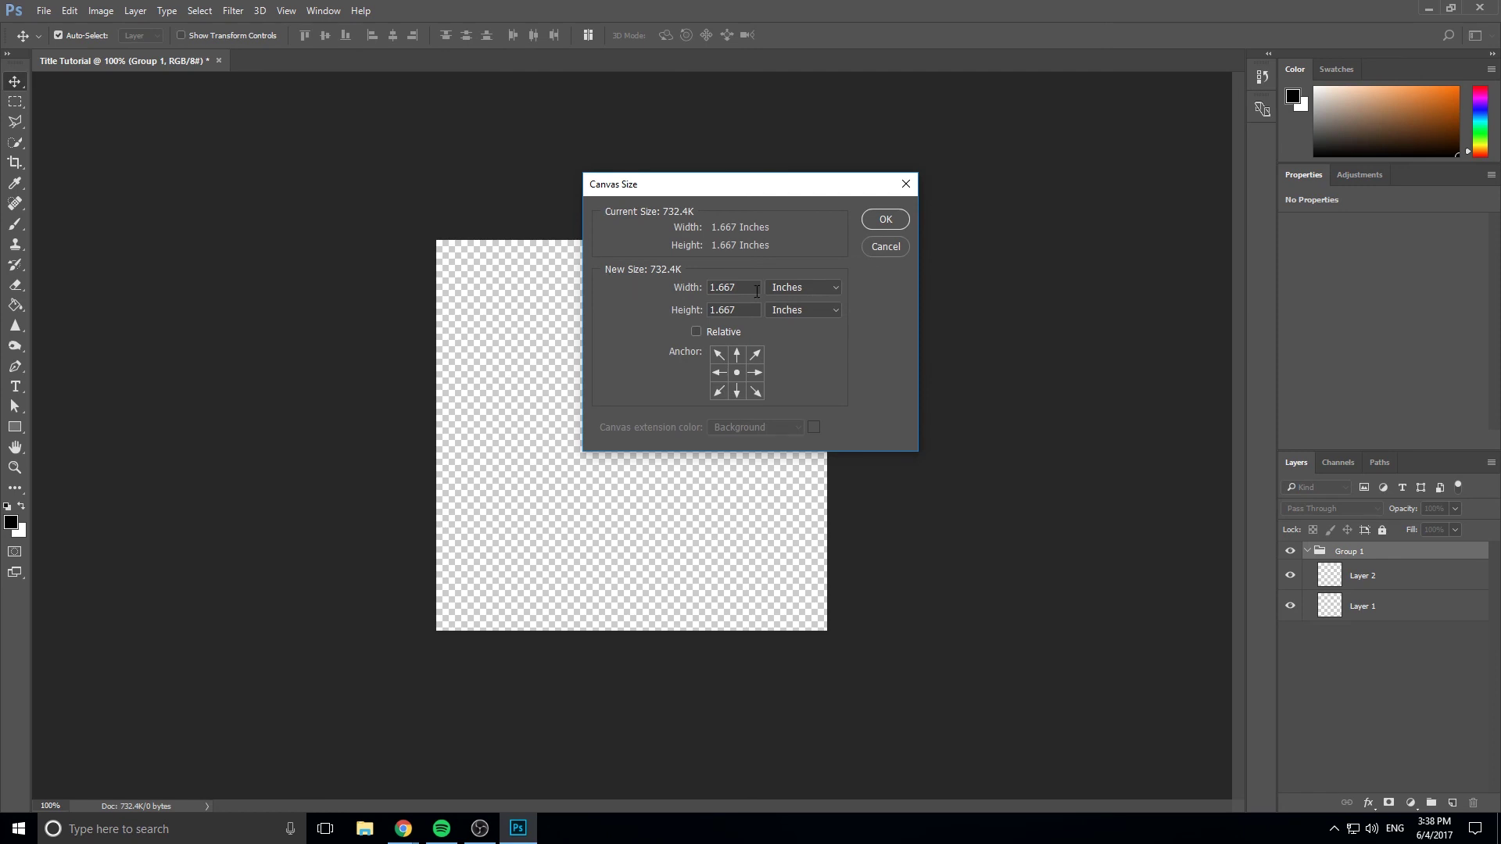
left_click(790, 287)
left_click(801, 313)
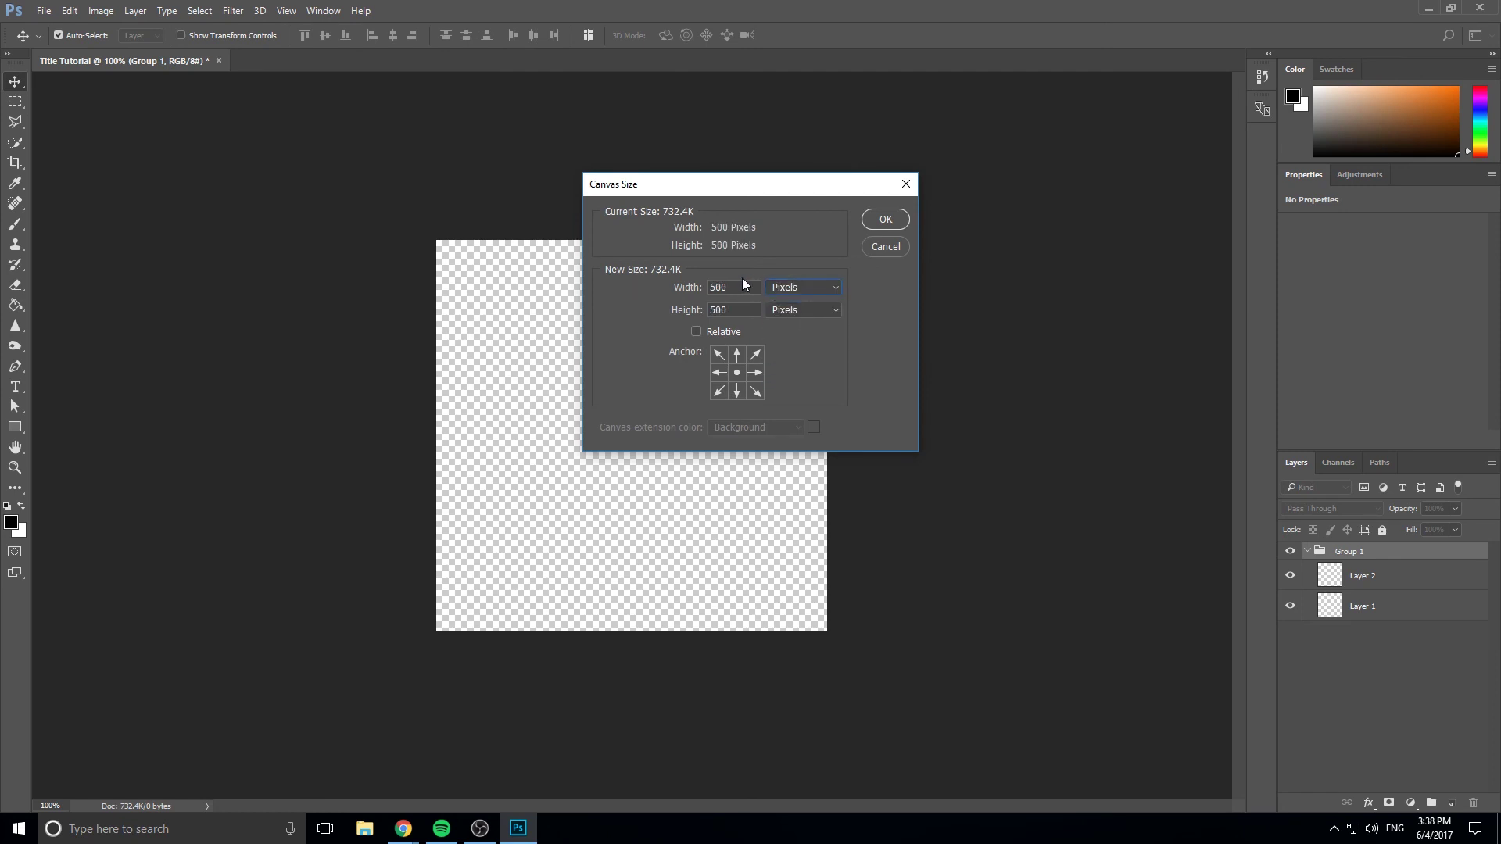
double_click(718, 288)
type("450")
left_click(892, 218)
left_click(591, 314)
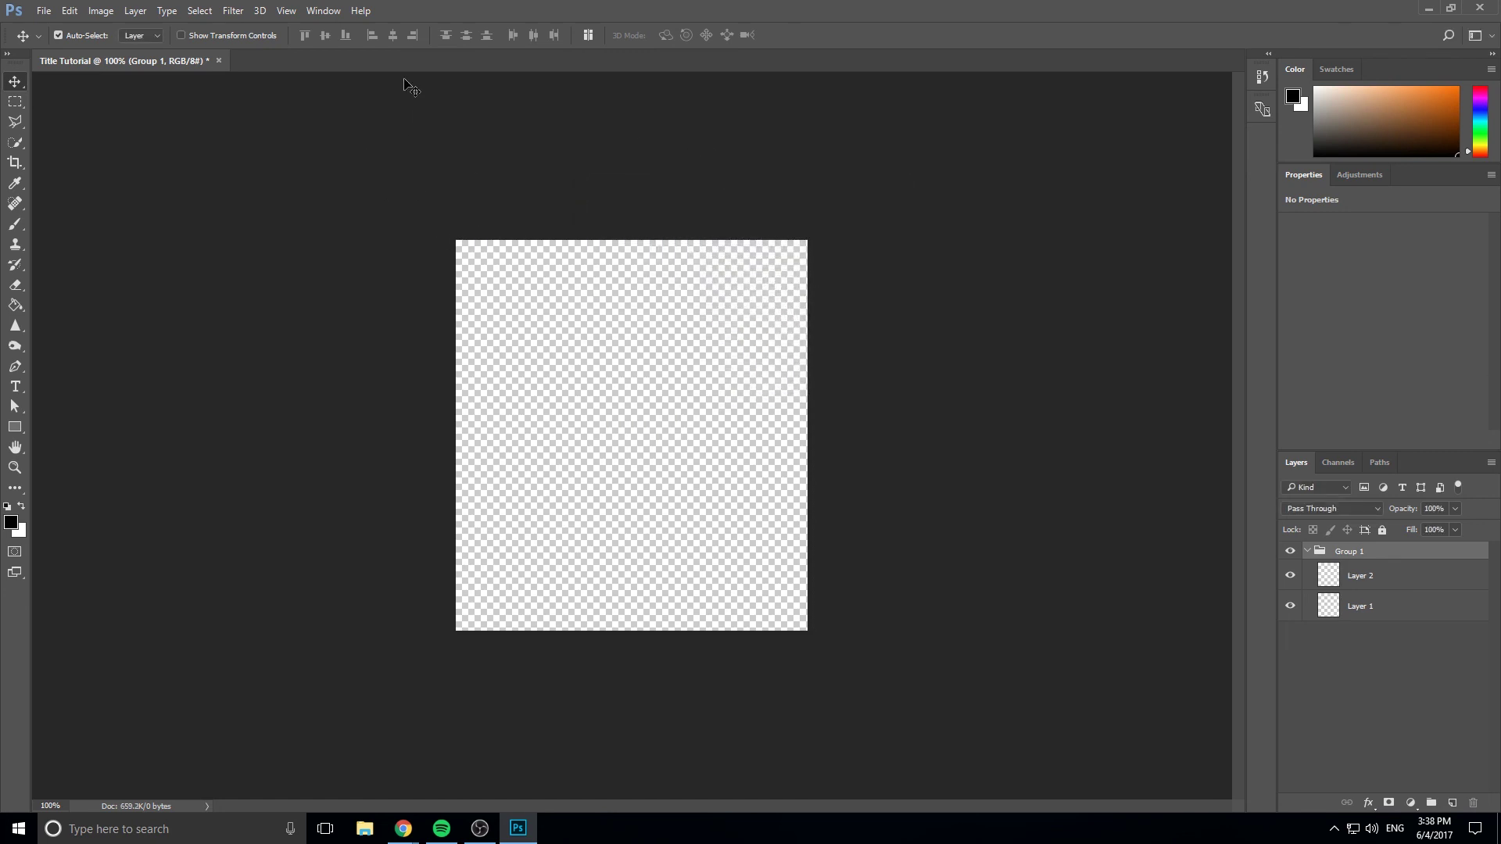
Show the Character panel from Type > Panels, then glance at the Filter menu.
left_click(167, 10)
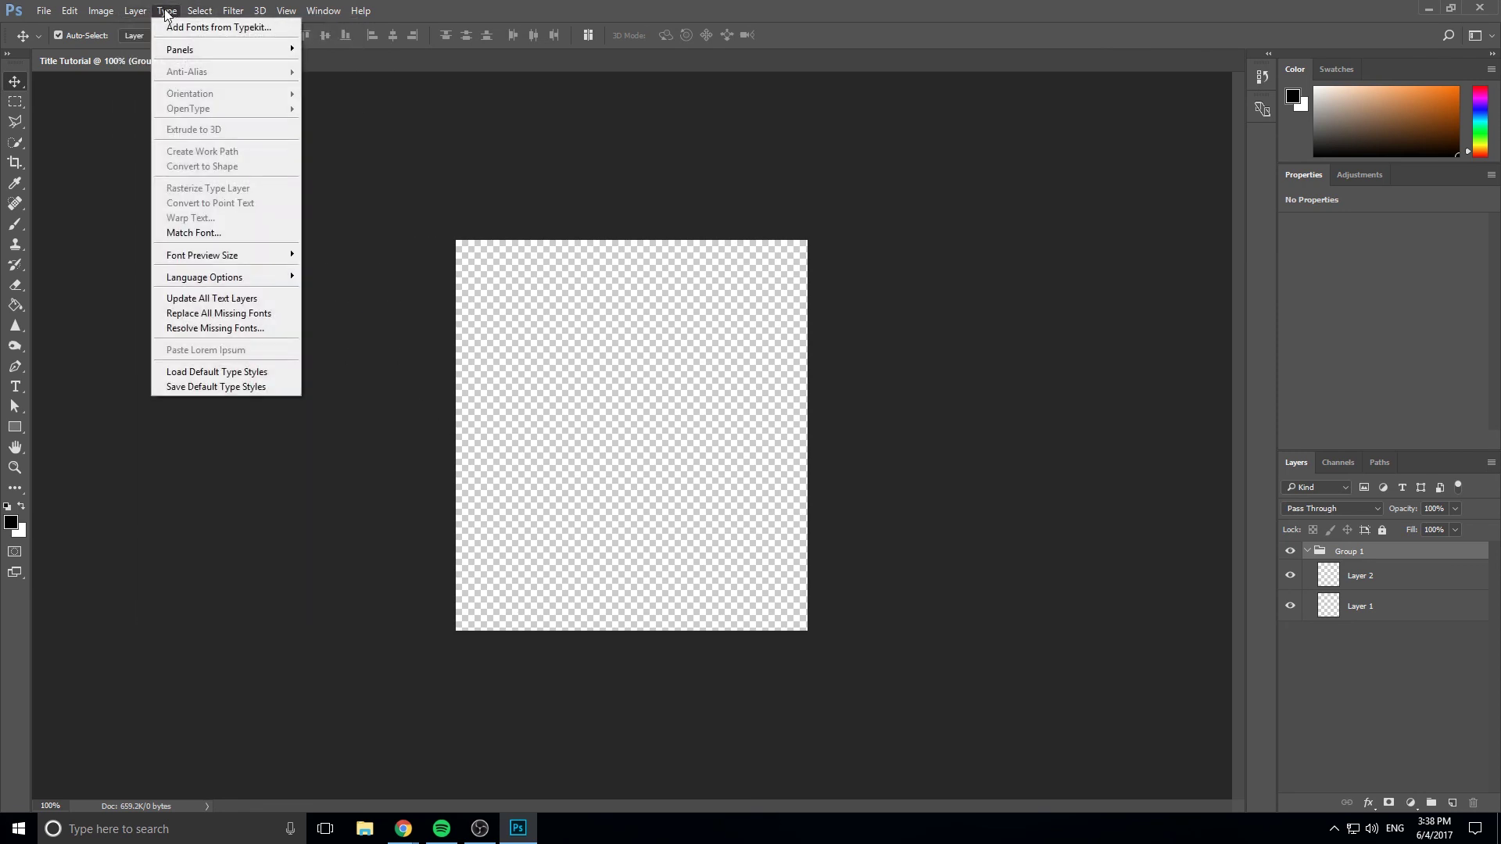
mouse_move(162, 202)
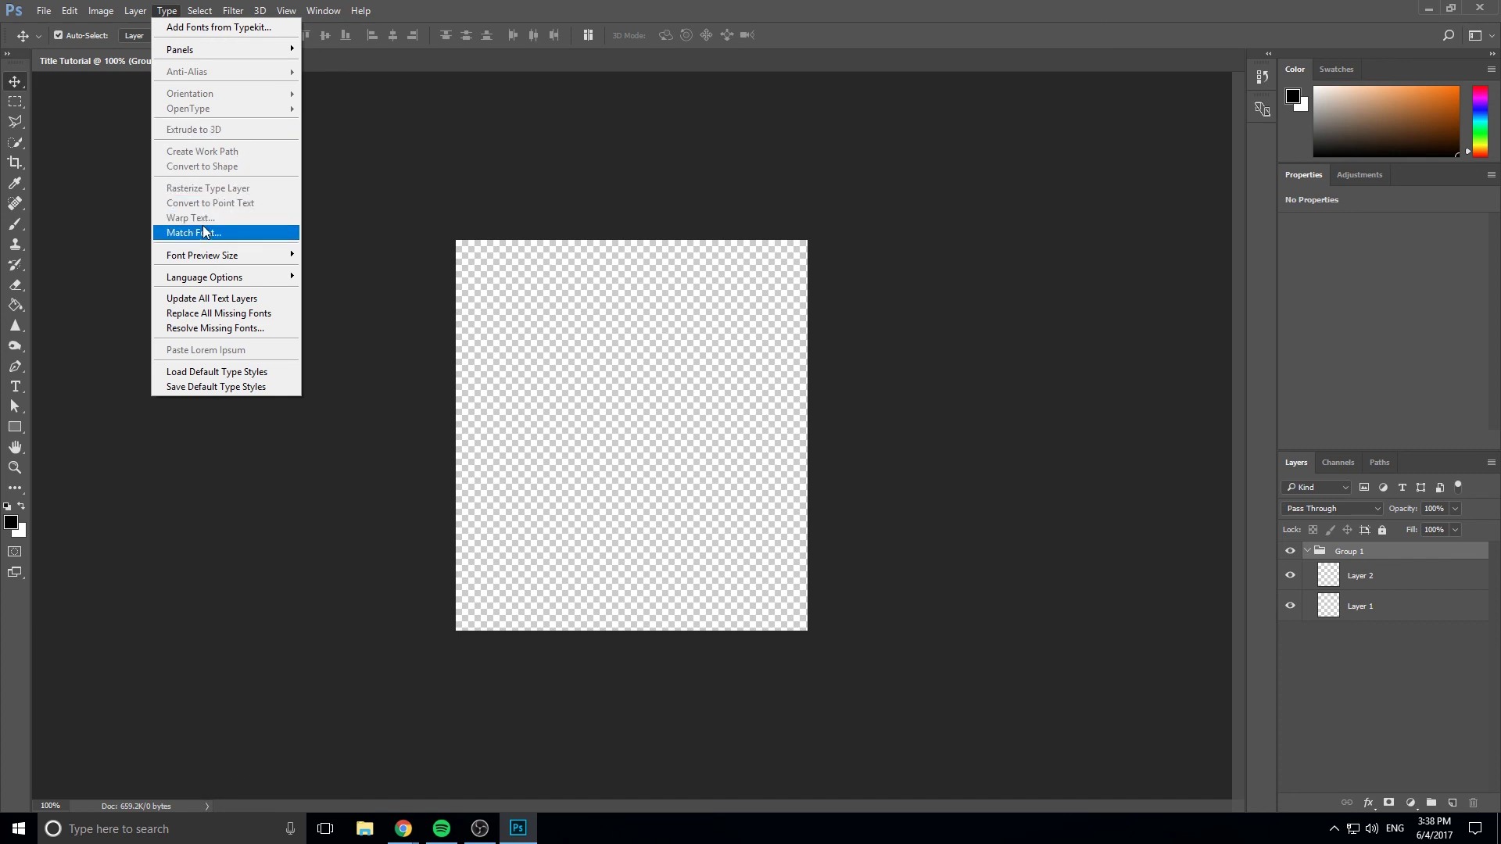
mouse_move(275, 50)
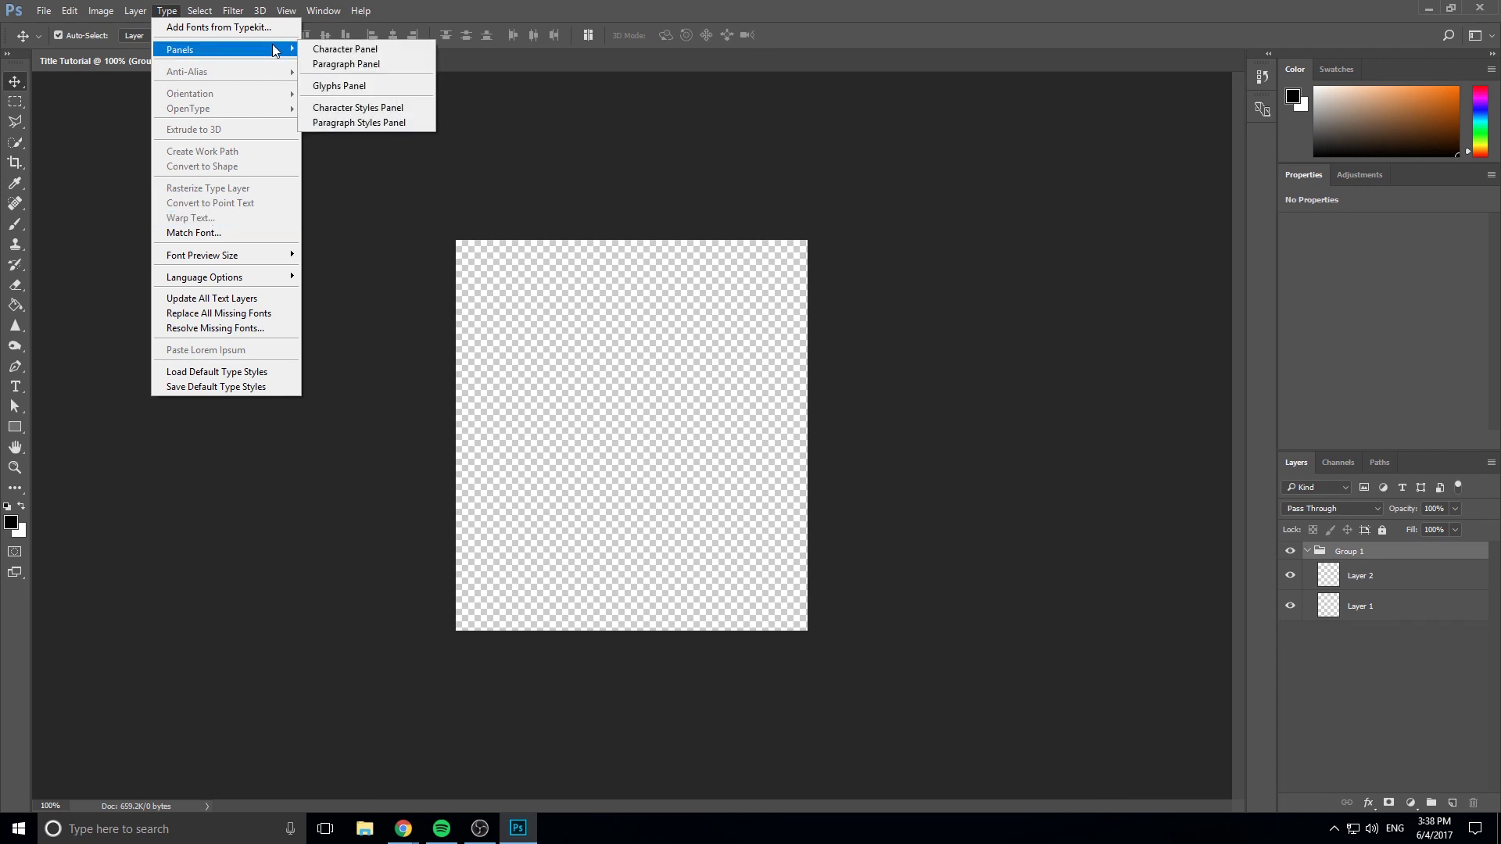
left_click(332, 49)
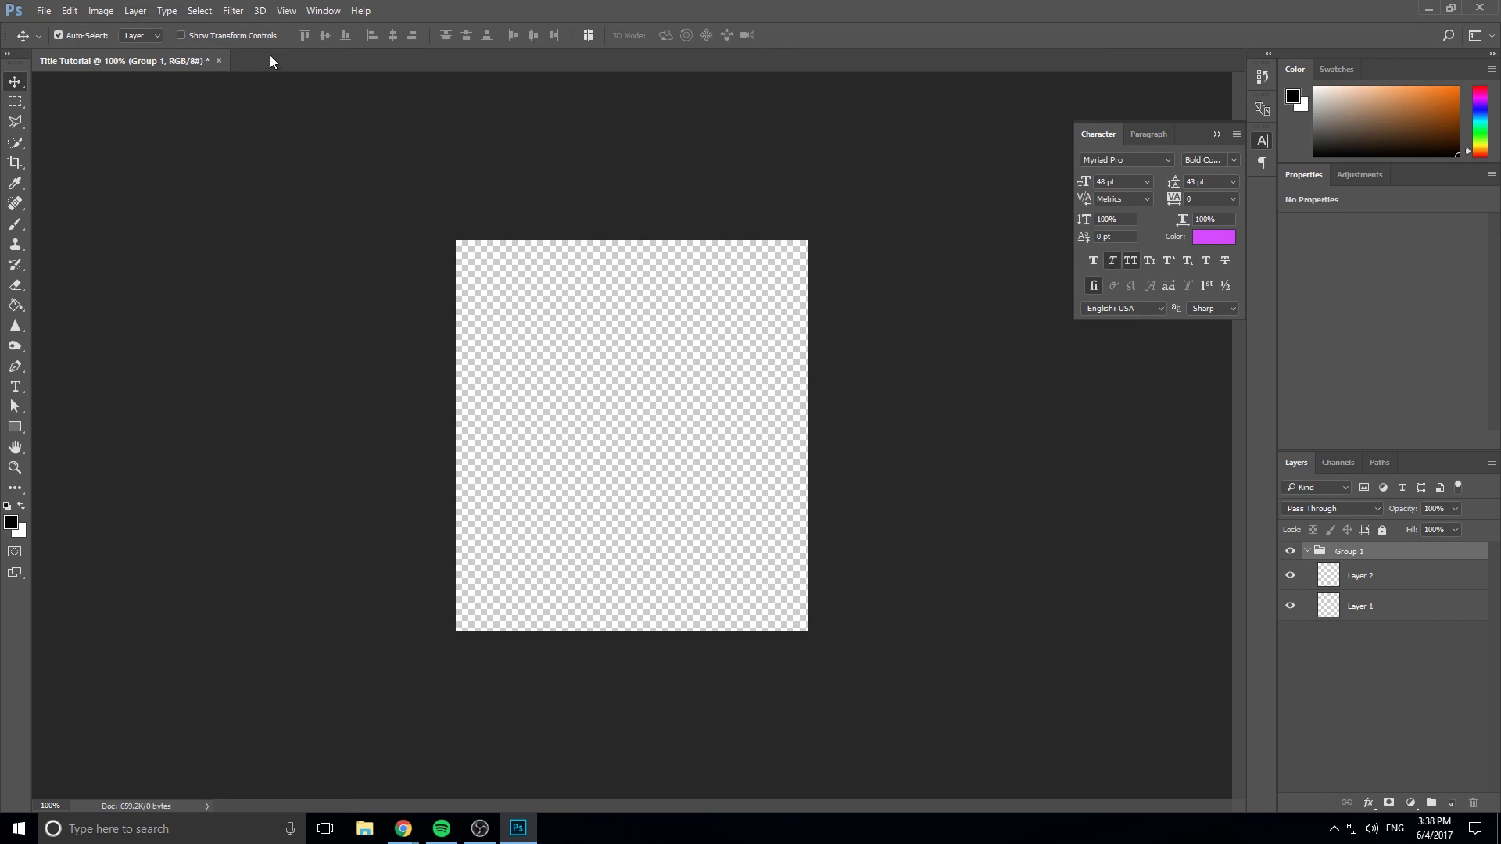
left_click(233, 10)
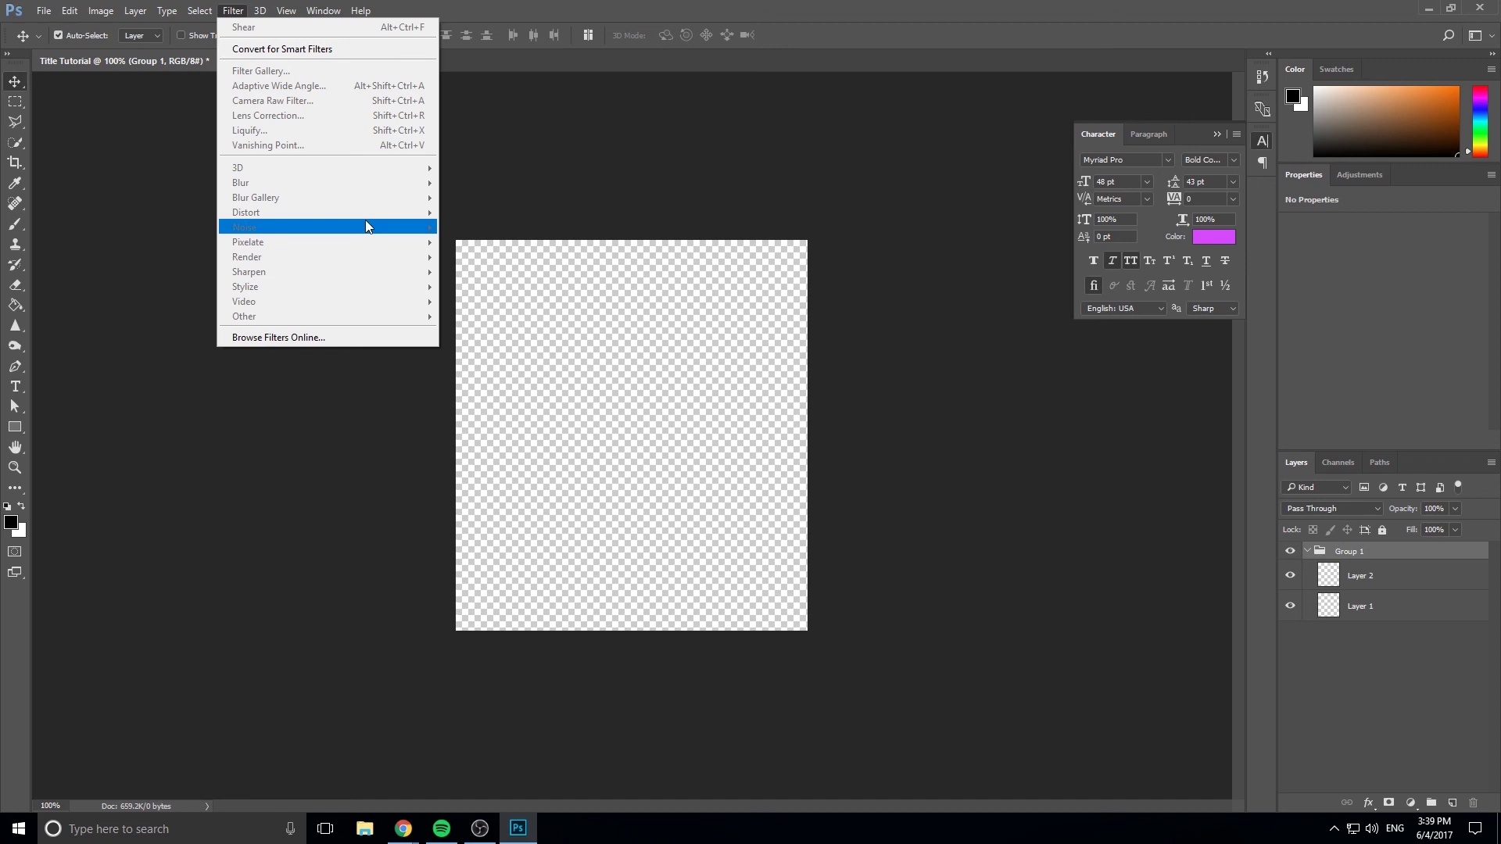
Turn on rulers and drag a horizontal guide near the top and a vertical guide near the left.
mouse_move(276, 6)
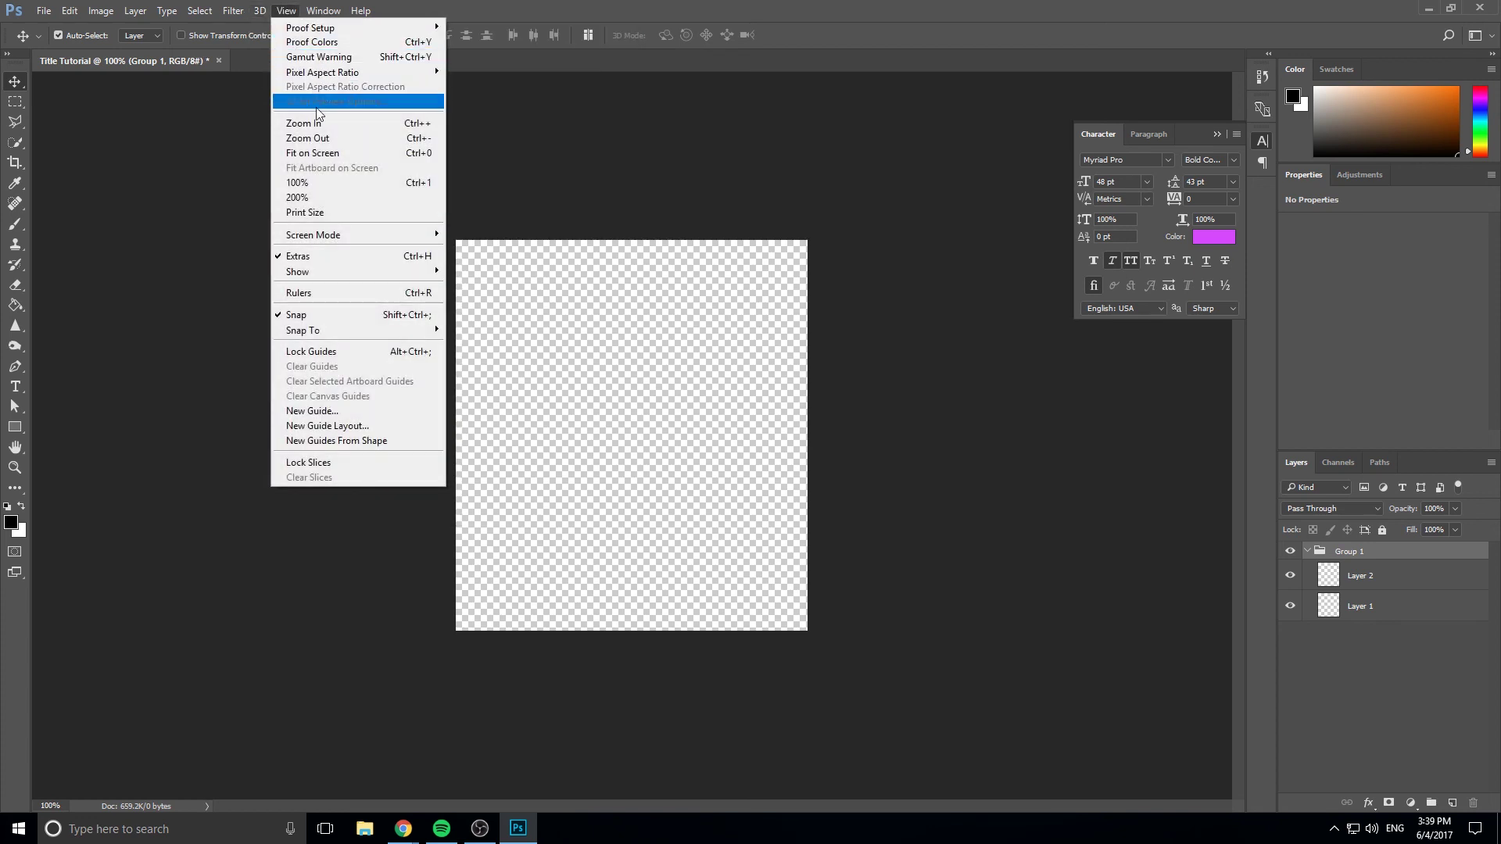
left_click(349, 292)
left_click(314, 10)
mouse_move(290, 6)
left_click_drag(191, 78, 201, 314)
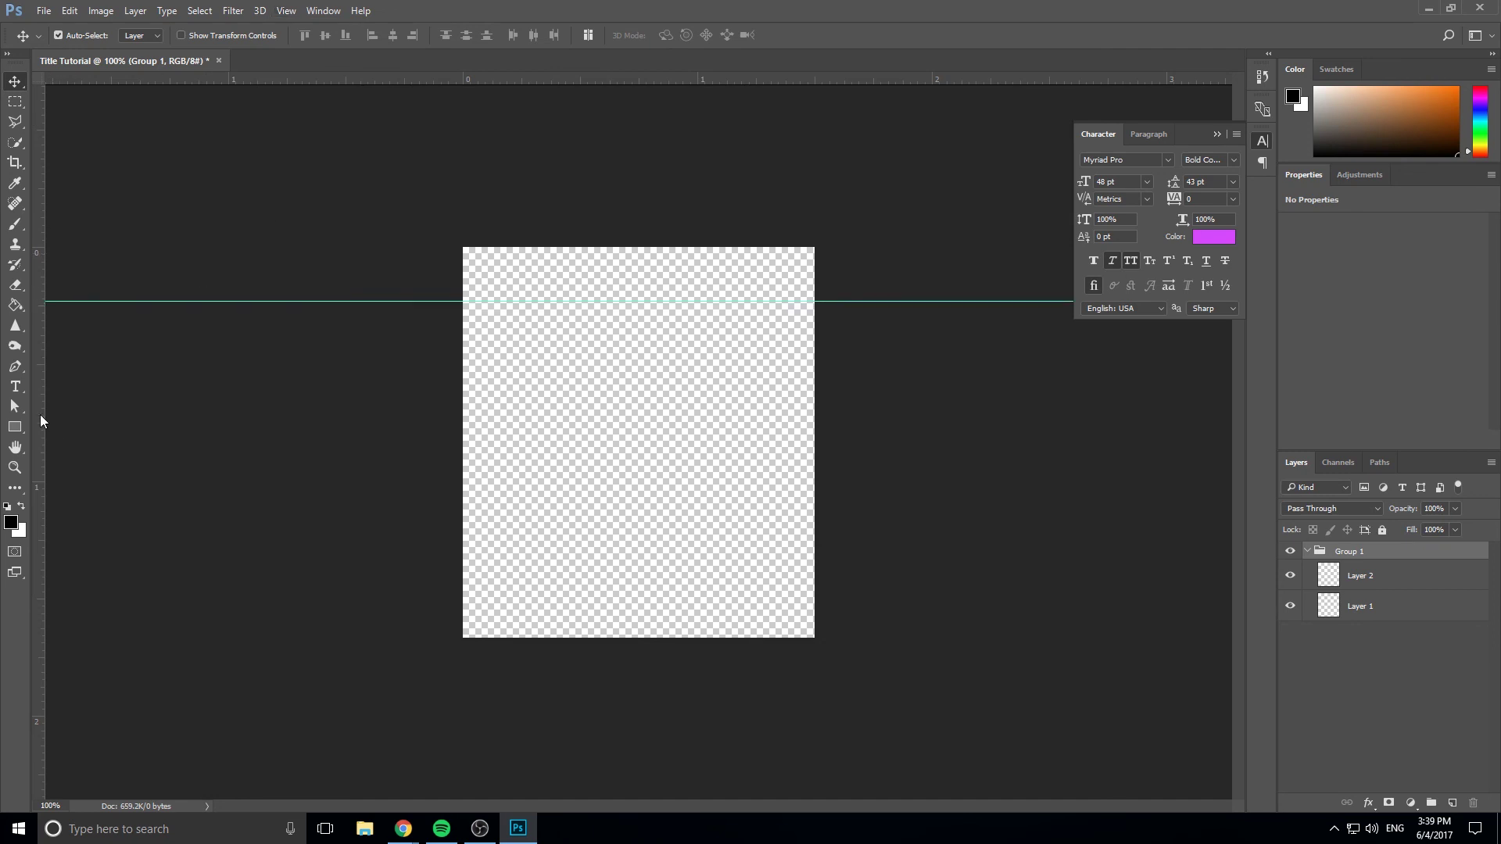
left_click_drag(41, 423, 528, 333)
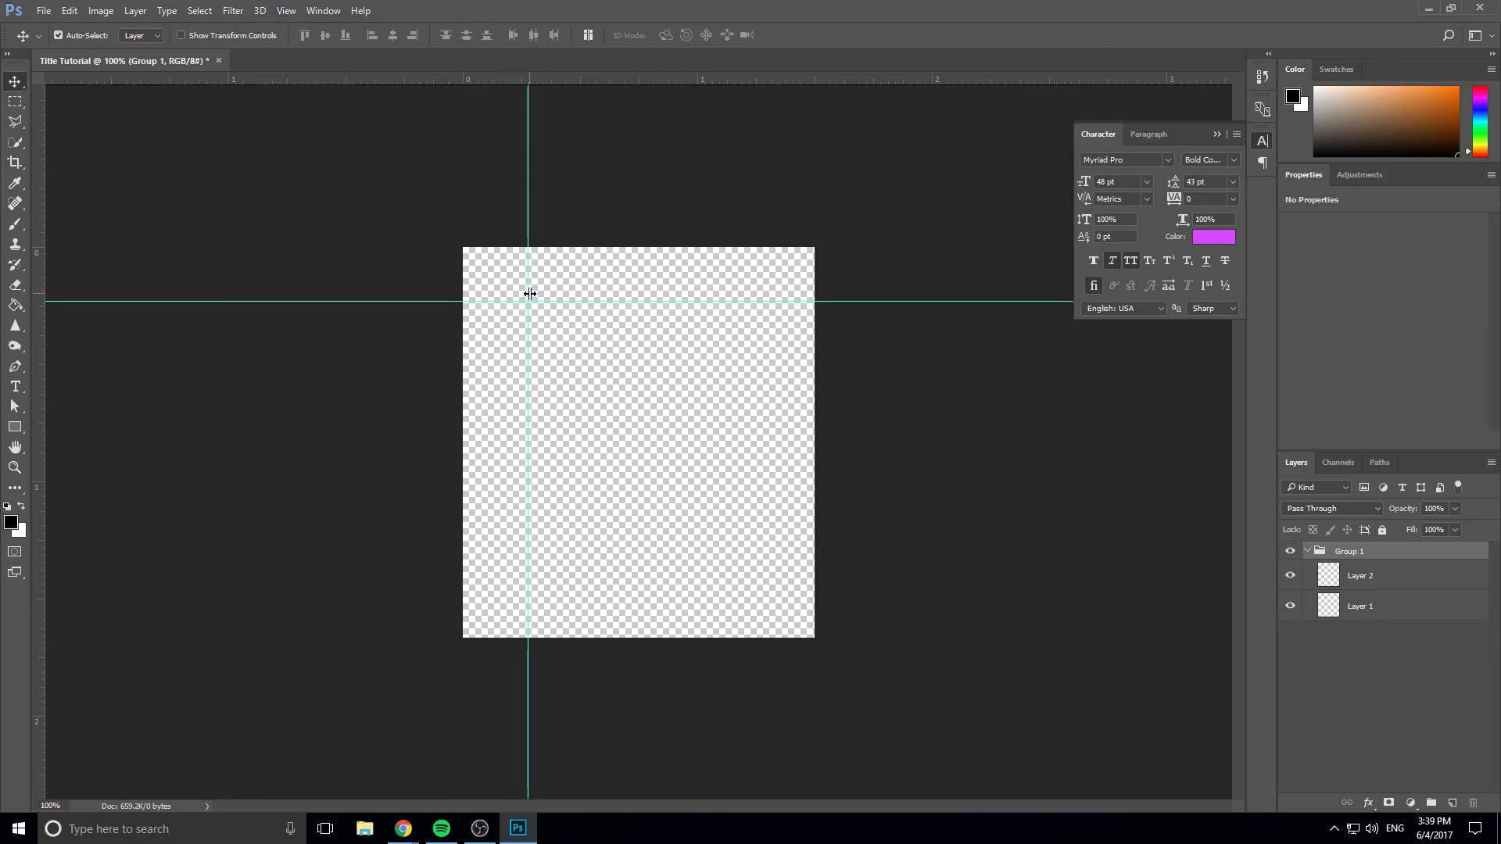